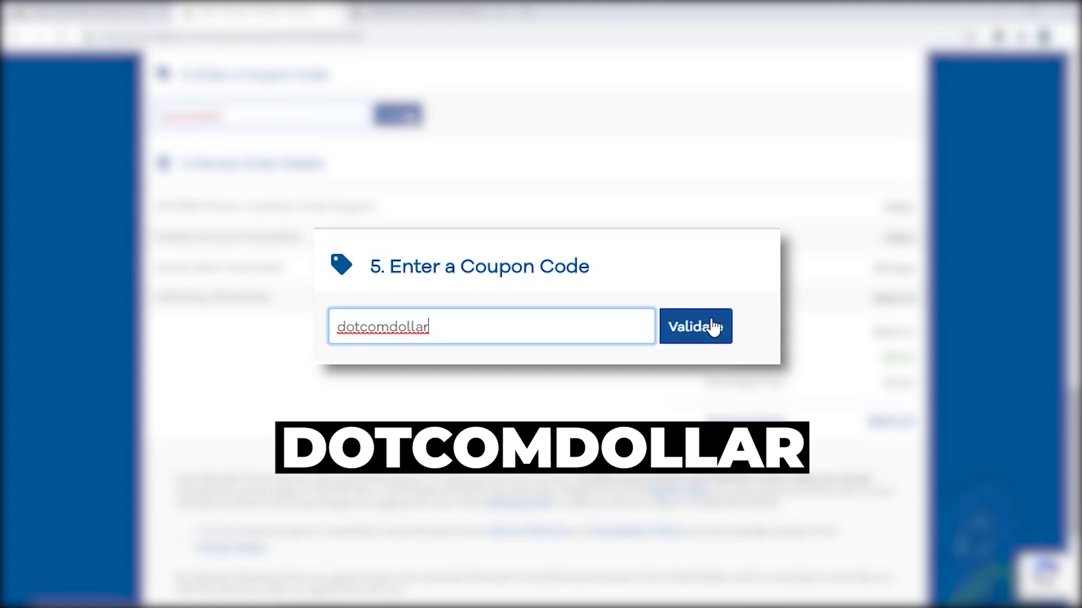
- Validate the dotcomdollar coupon code on the HostGator checkout page
{"action": "left_click", "coordinate": [713, 326]}
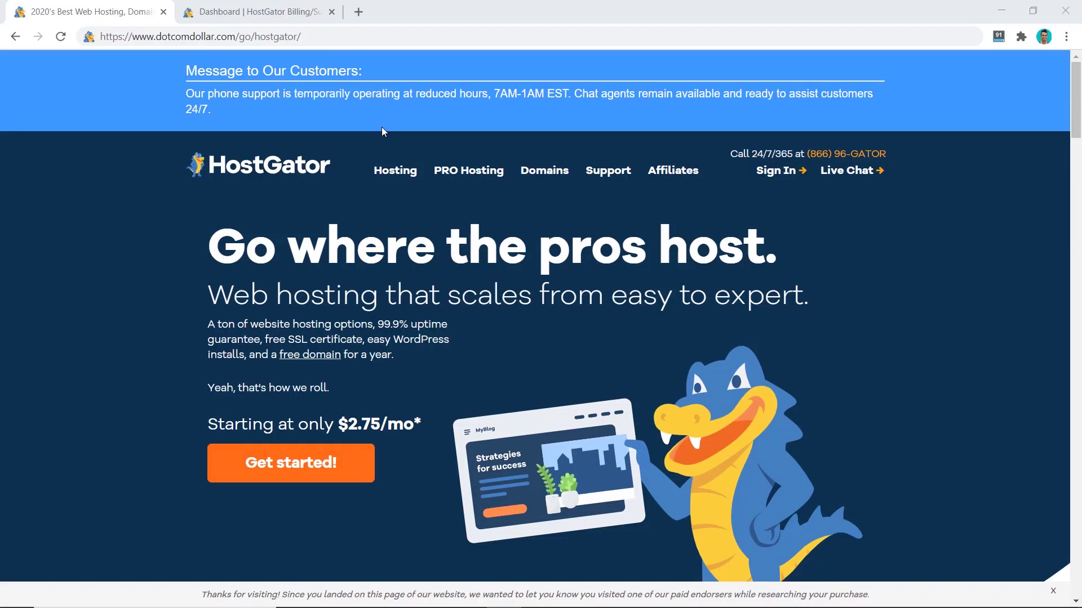
- Go to the shared hosting plans: Hatchling $2.75, Baby $3.95, Business $5.95/mo
{"action": "mouse_move", "coordinate": [404, 168]}
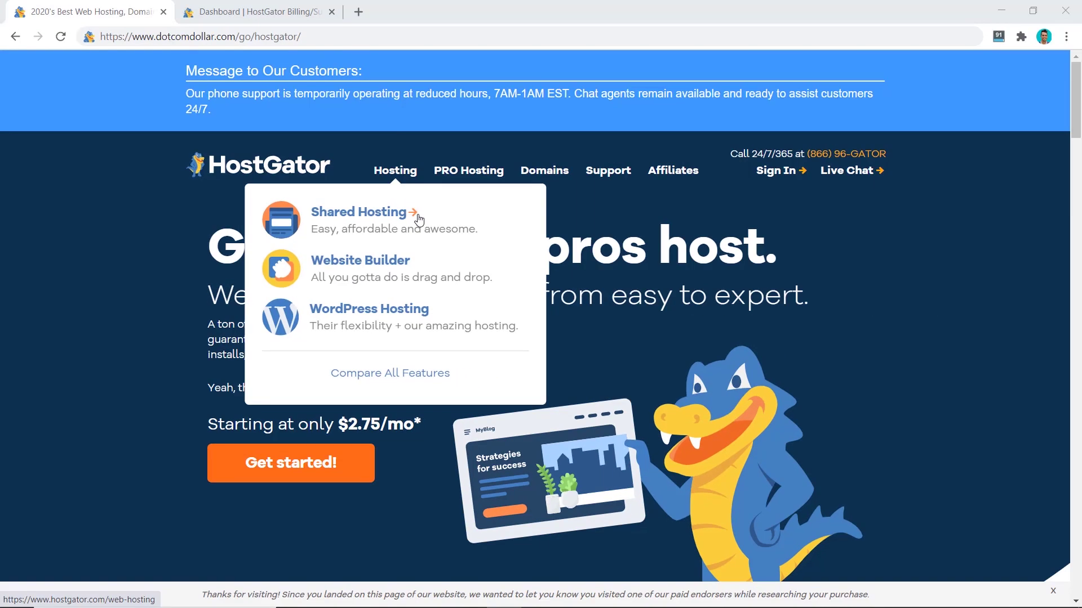
{"action": "mouse_move", "coordinate": [668, 122]}
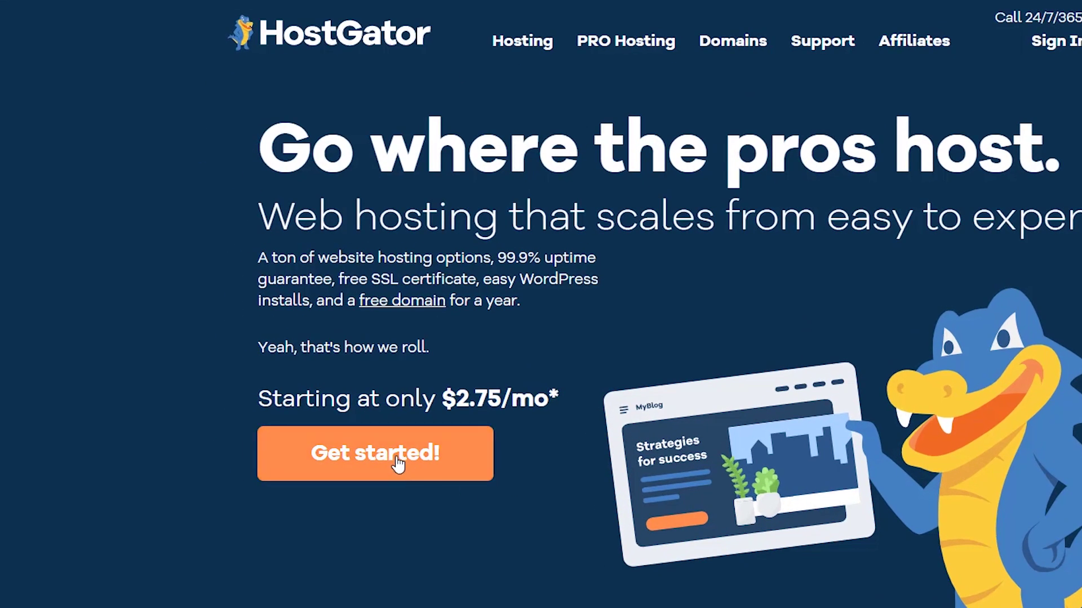
{"action": "left_click", "coordinate": [310, 471]}
{"action": "scroll", "coordinate": [654, 342], "scroll_direction": "down", "scroll_amount": 4}
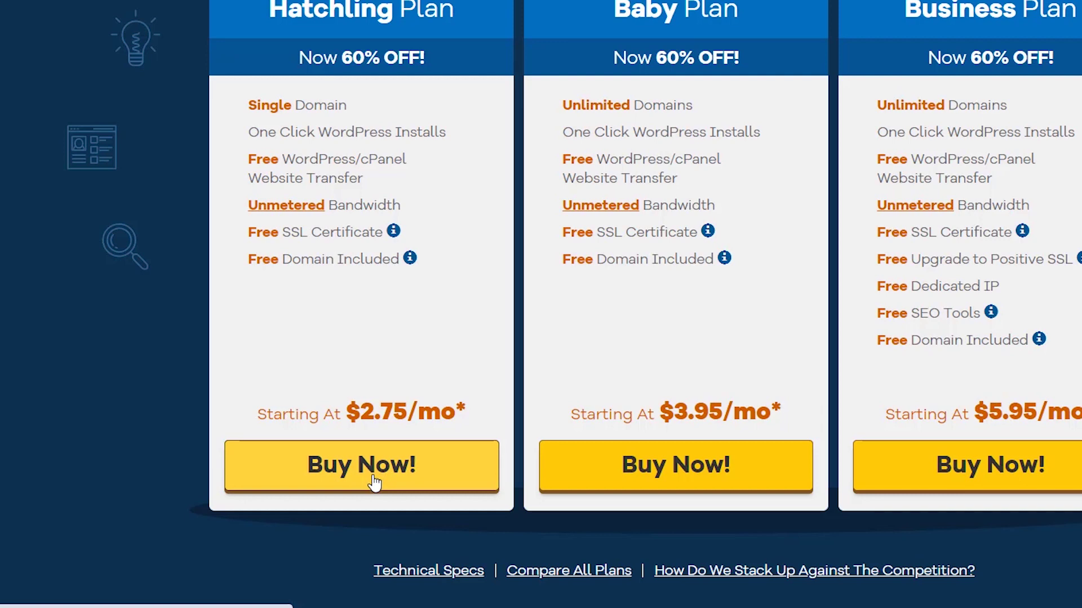
- Buy the Hatchling plan and search availability of the new domain dotcomdollarss
{"action": "left_click", "coordinate": [374, 483]}
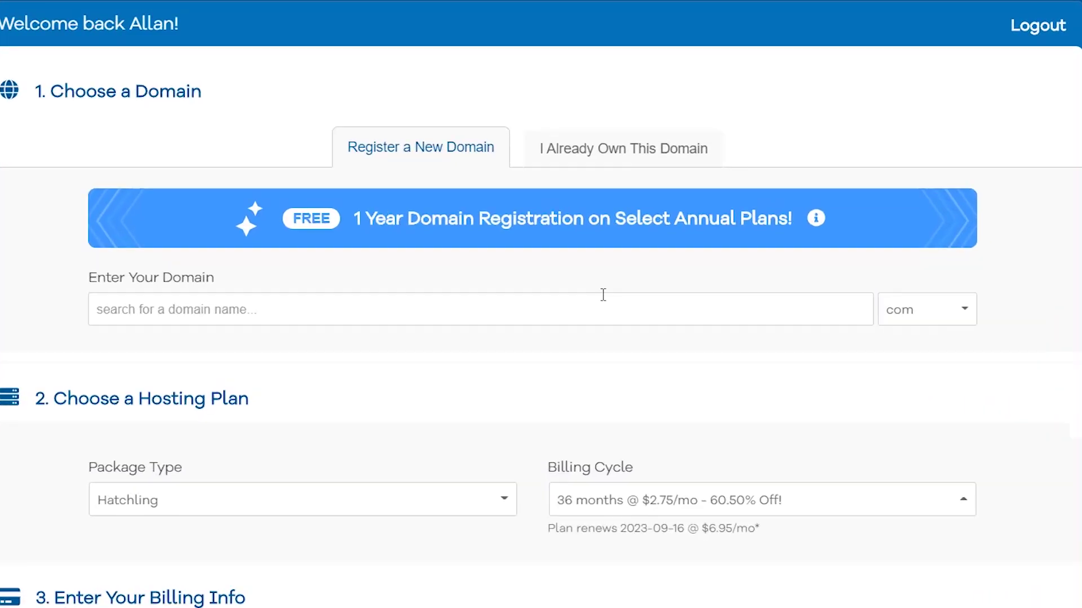
{"action": "left_click", "coordinate": [589, 291]}
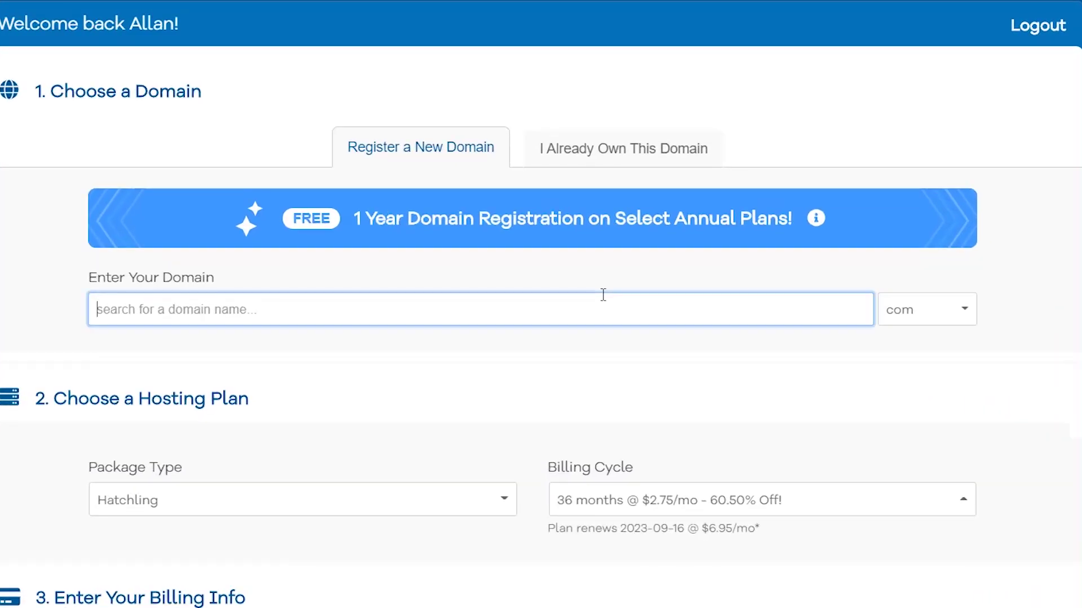
{"action": "type", "text": "dotcomdollar"}
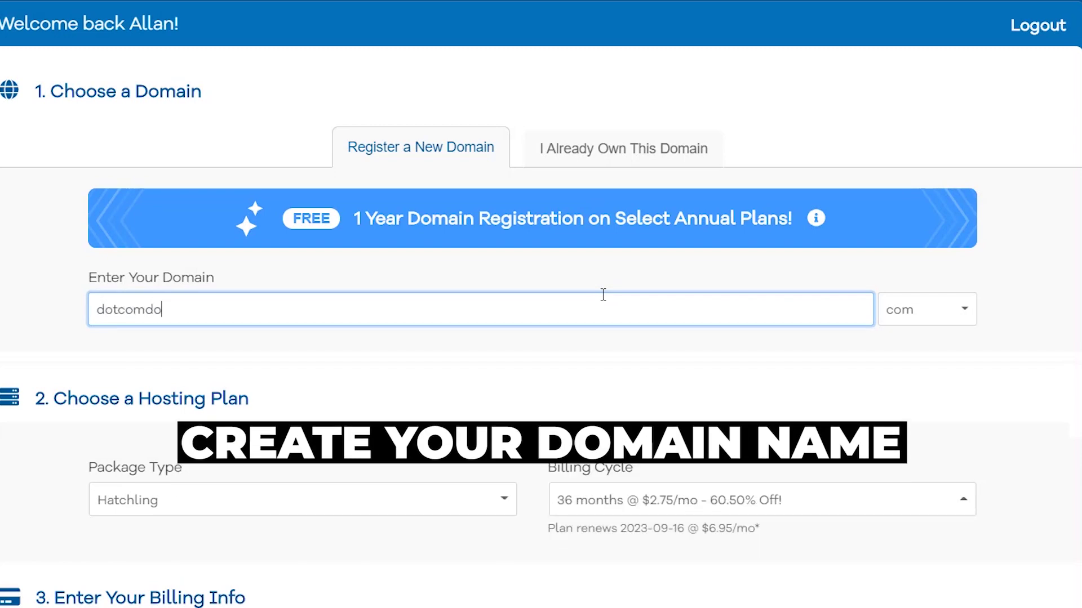
{"action": "type", "text": "ss"}
{"action": "key", "text": "Tab"}
{"action": "left_click", "coordinate": [947, 323]}
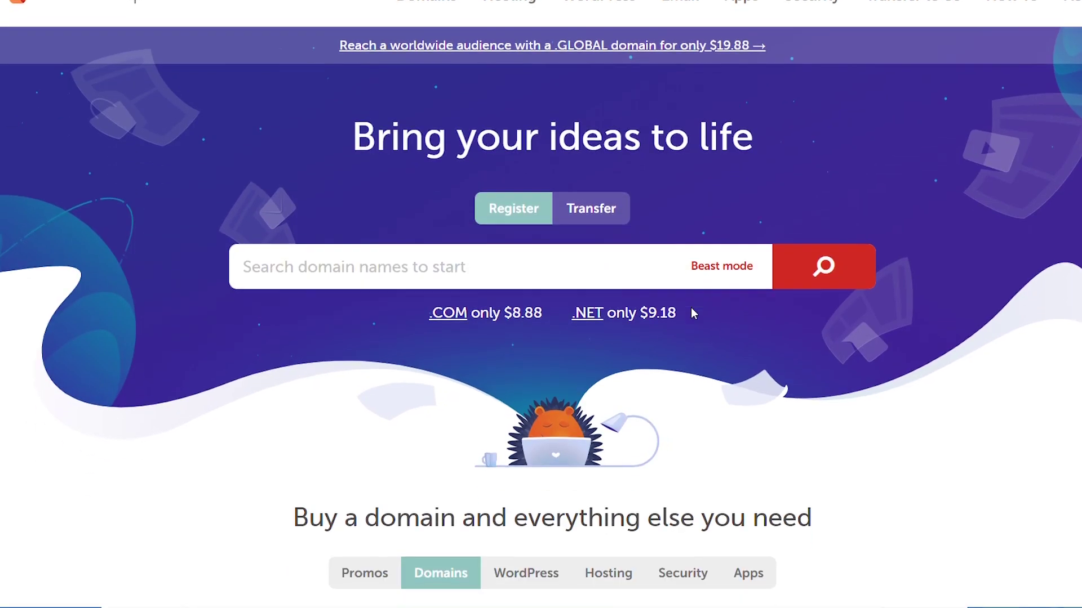
- Scroll through Namecheap's .com registration page ($8.88, $12.98 renewal) and search it with Ctrl+F
{"action": "scroll", "coordinate": [691, 309], "scroll_direction": "down", "scroll_amount": 10}
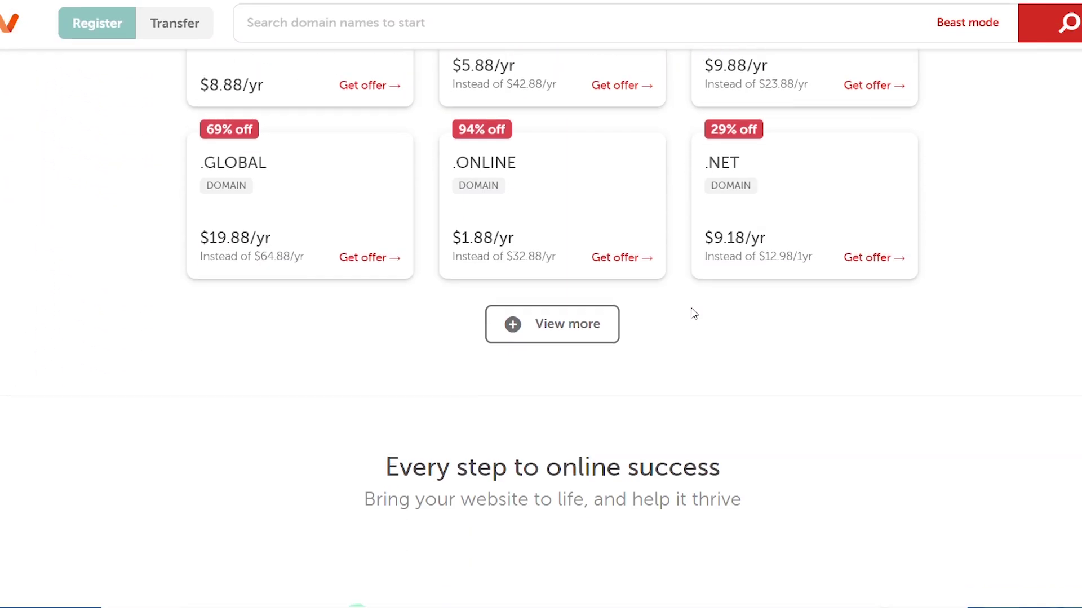
{"action": "scroll", "coordinate": [693, 314], "scroll_direction": "up", "scroll_amount": 5}
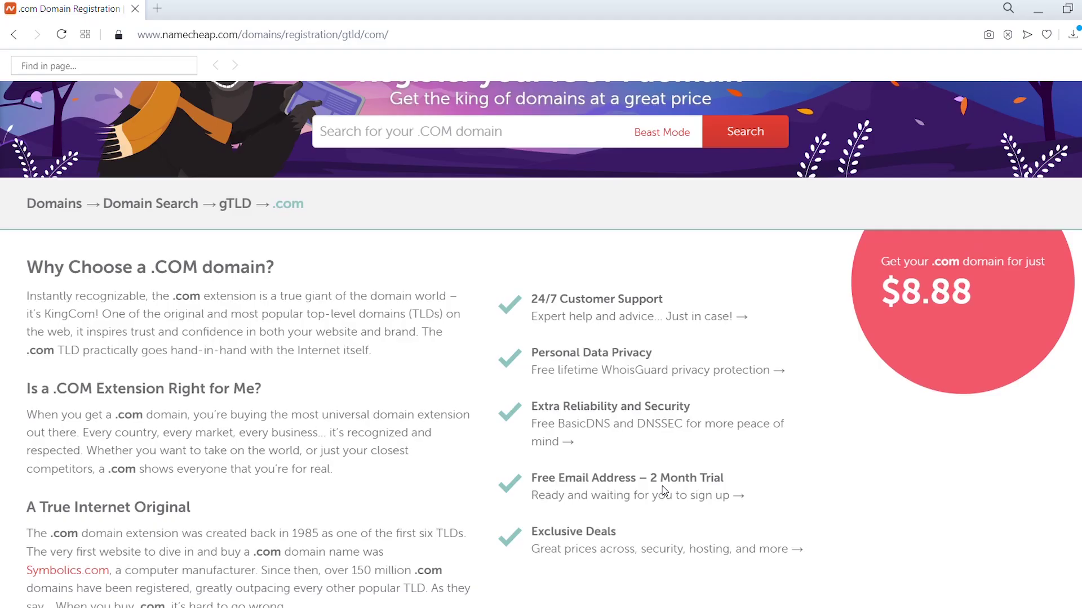
{"action": "key", "text": "ctrl+f"}
{"action": "scroll", "coordinate": [664, 491], "scroll_direction": "down", "scroll_amount": 12}
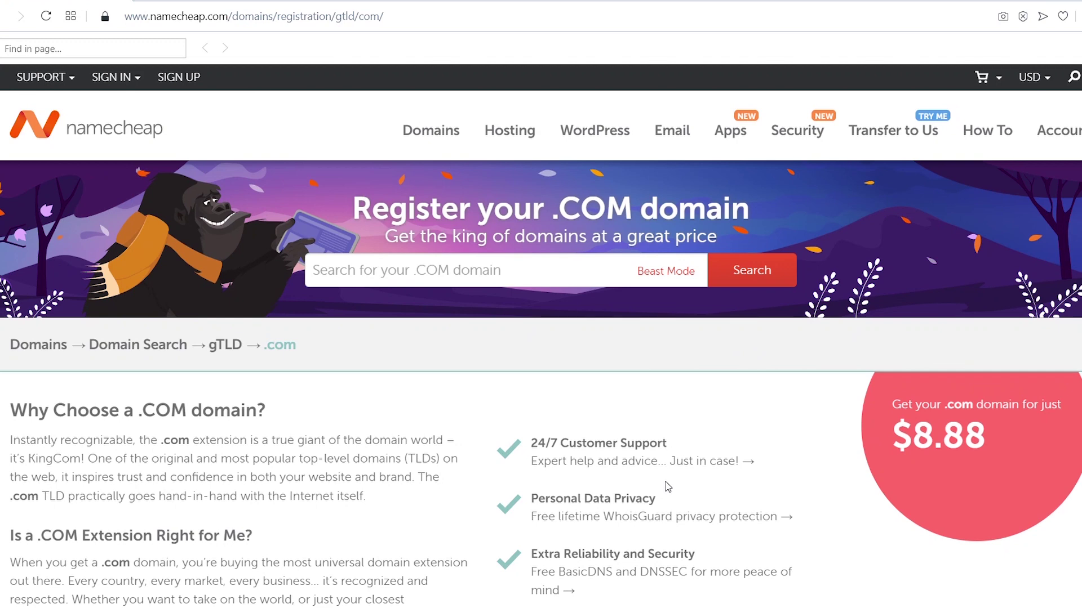
{"action": "scroll", "coordinate": [662, 483], "scroll_direction": "down", "scroll_amount": 3}
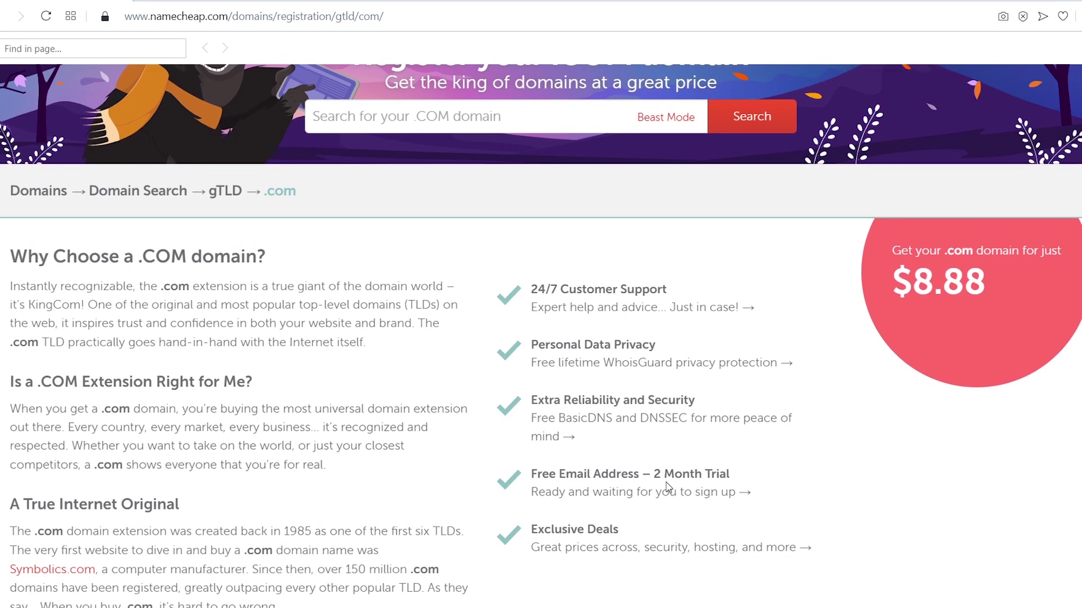
{"action": "scroll", "coordinate": [666, 483], "scroll_direction": "down", "scroll_amount": 15}
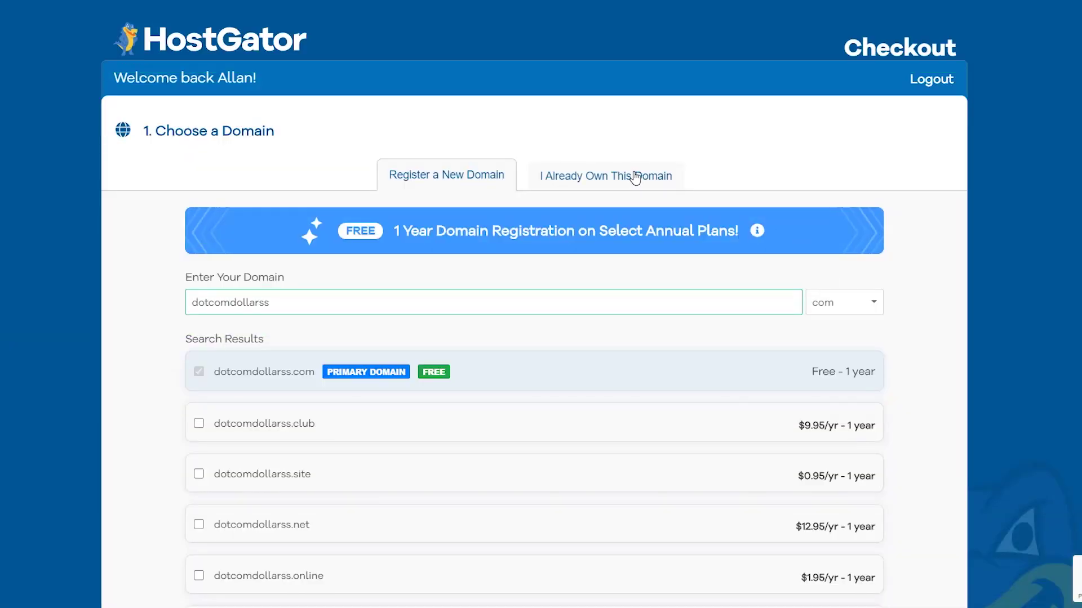
- Switch to an already-owned domain and correct the name to dotcomdollar.xyz
{"action": "left_click", "coordinate": [636, 178]}
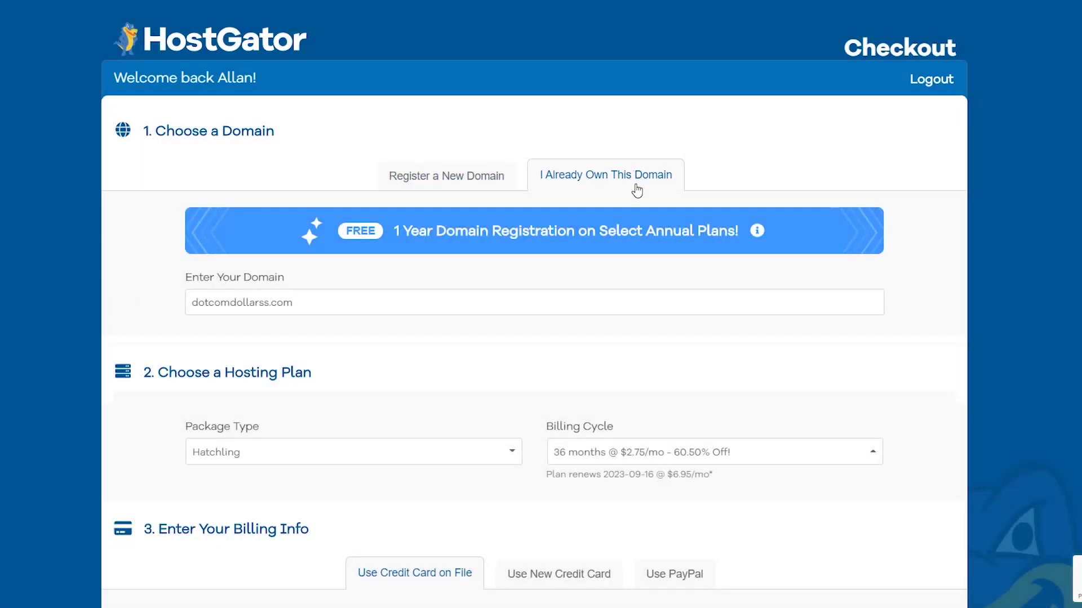
{"action": "left_click", "coordinate": [279, 303]}
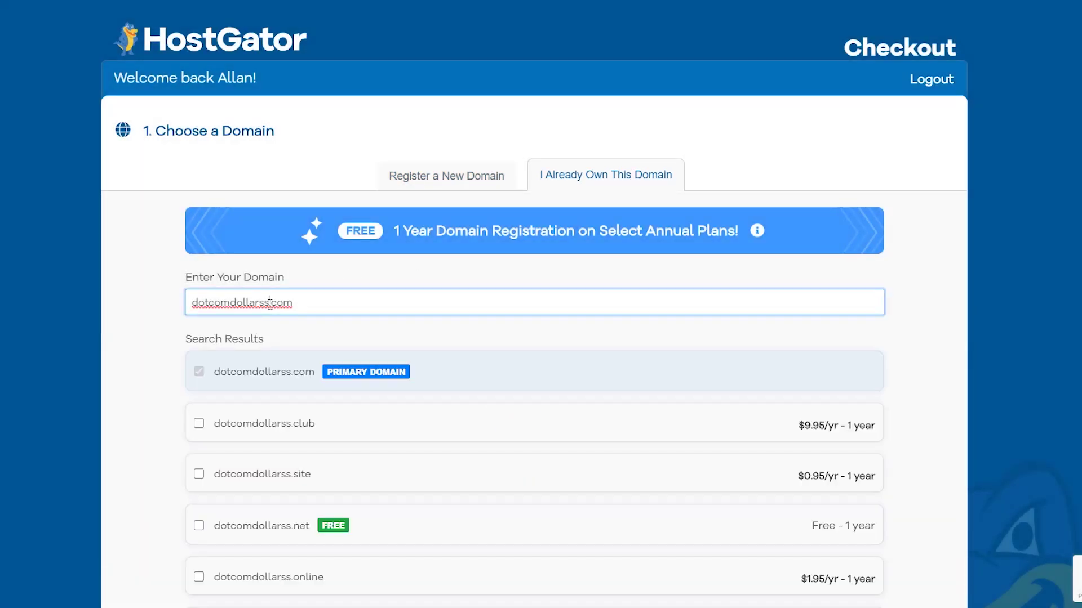
{"action": "key", "text": "BackSpace"}
{"action": "key", "text": "BackSpace"}
{"action": "key", "text": "BackSpace"}
{"action": "key", "text": "BackSpace"}
{"action": "key", "text": "BackSpace"}
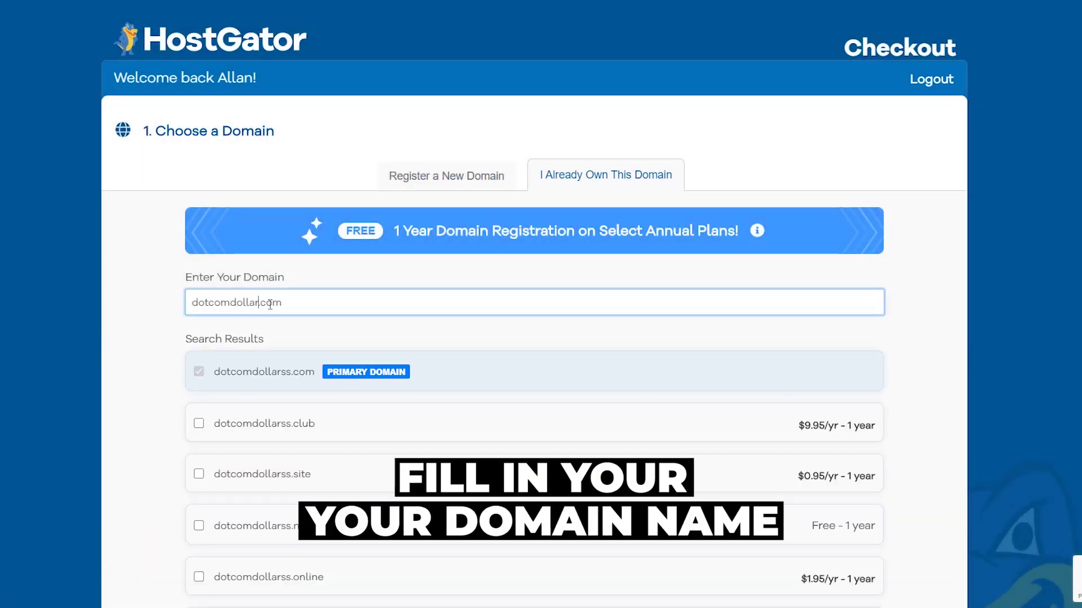
{"action": "type", "text": "xyz"}
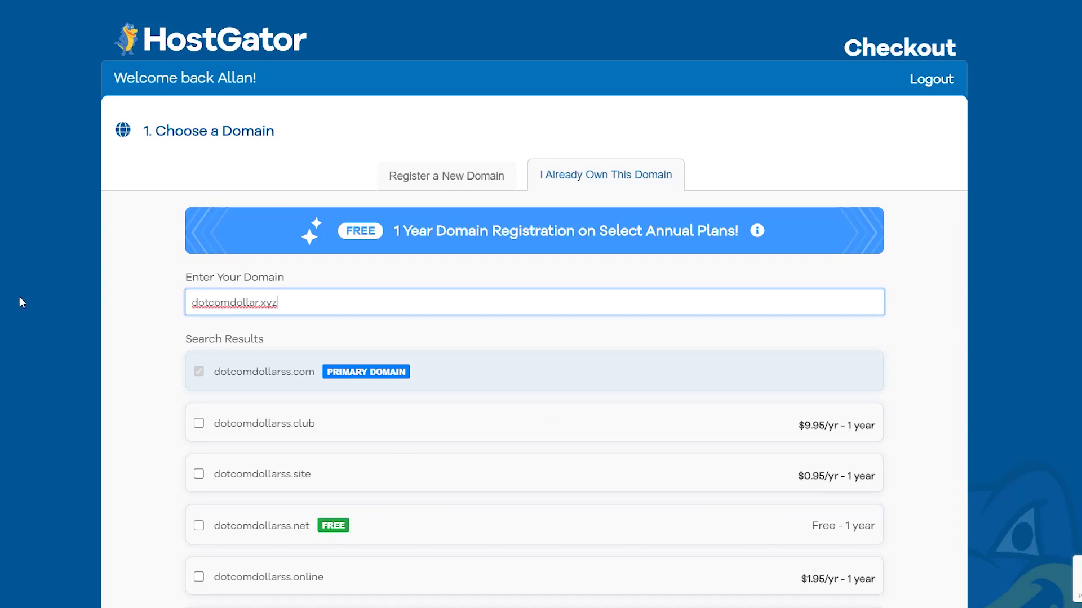
{"action": "left_click", "coordinate": [19, 296]}
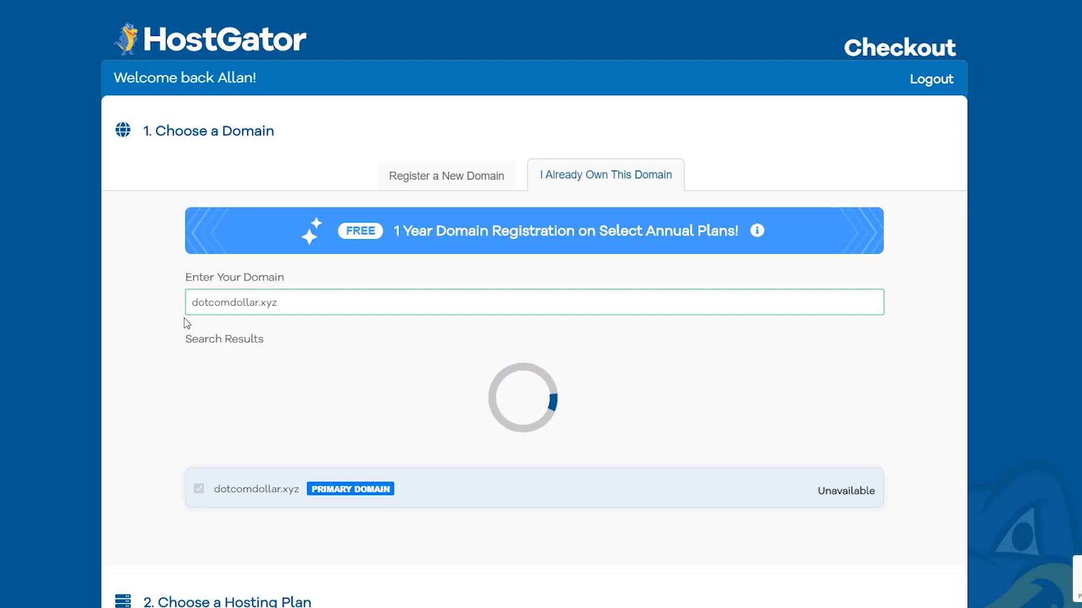
{"action": "scroll", "coordinate": [191, 324], "scroll_direction": "down", "scroll_amount": 2}
{"action": "scroll", "coordinate": [202, 323], "scroll_direction": "down", "scroll_amount": 15}
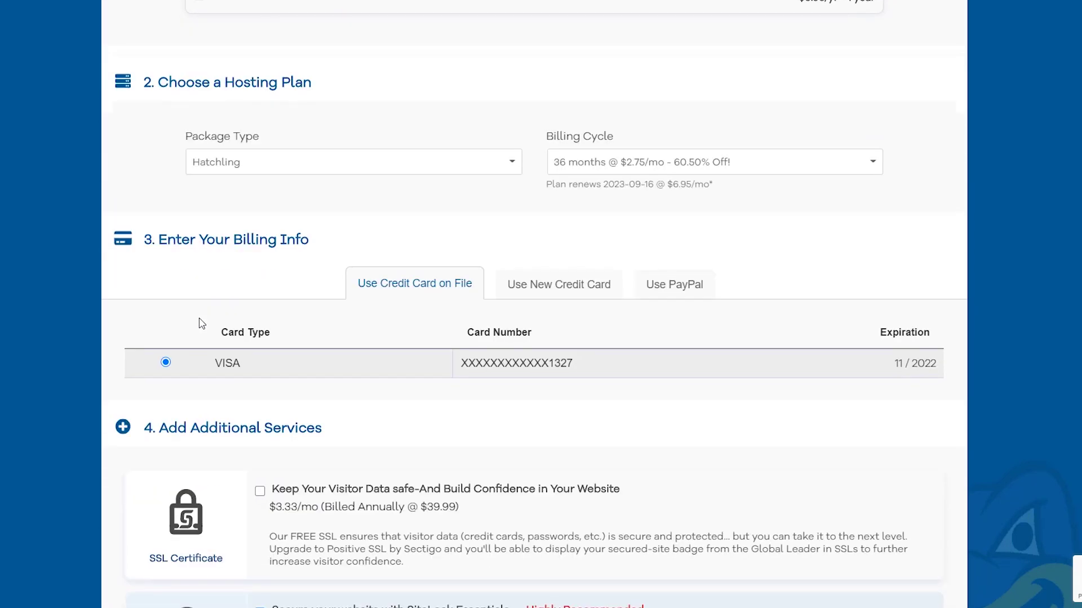
{"action": "left_click", "coordinate": [862, 162]}
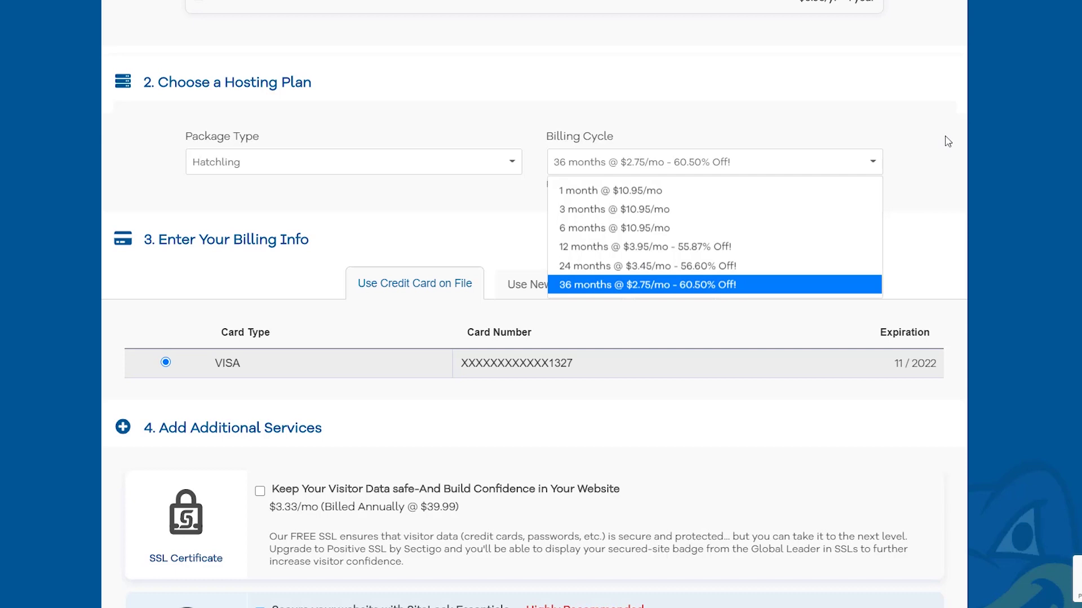
{"action": "left_click", "coordinate": [700, 285]}
{"action": "left_click", "coordinate": [559, 284]}
{"action": "scroll", "coordinate": [524, 330], "scroll_direction": "down", "scroll_amount": 4}
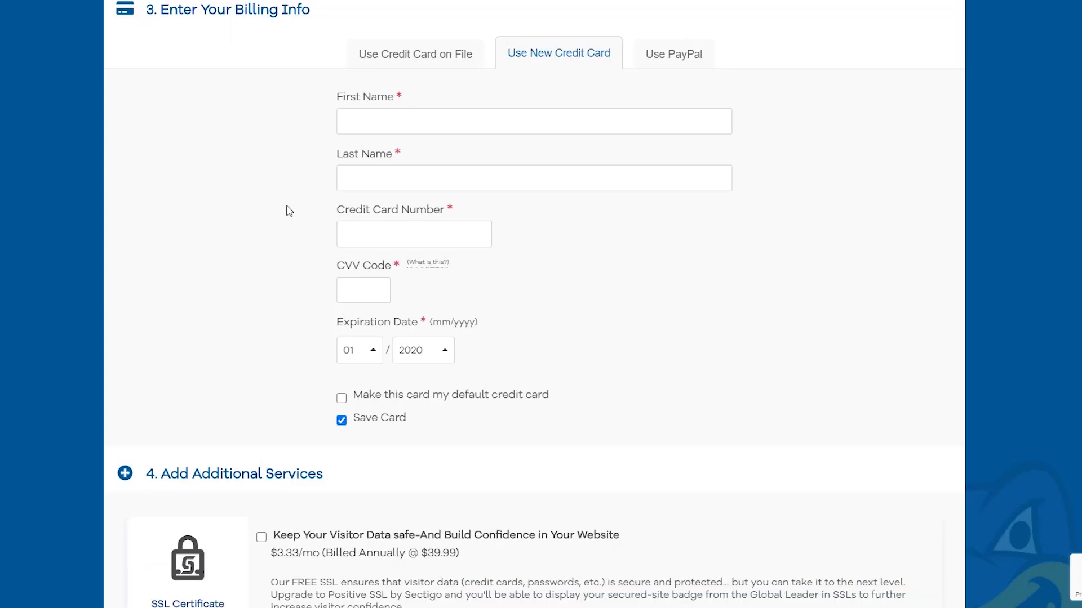
- Untick the SiteLock Essentials and Site Backup add-ons, bringing the amount due to $98.83
{"action": "scroll", "coordinate": [577, 239], "scroll_direction": "down", "scroll_amount": 8}
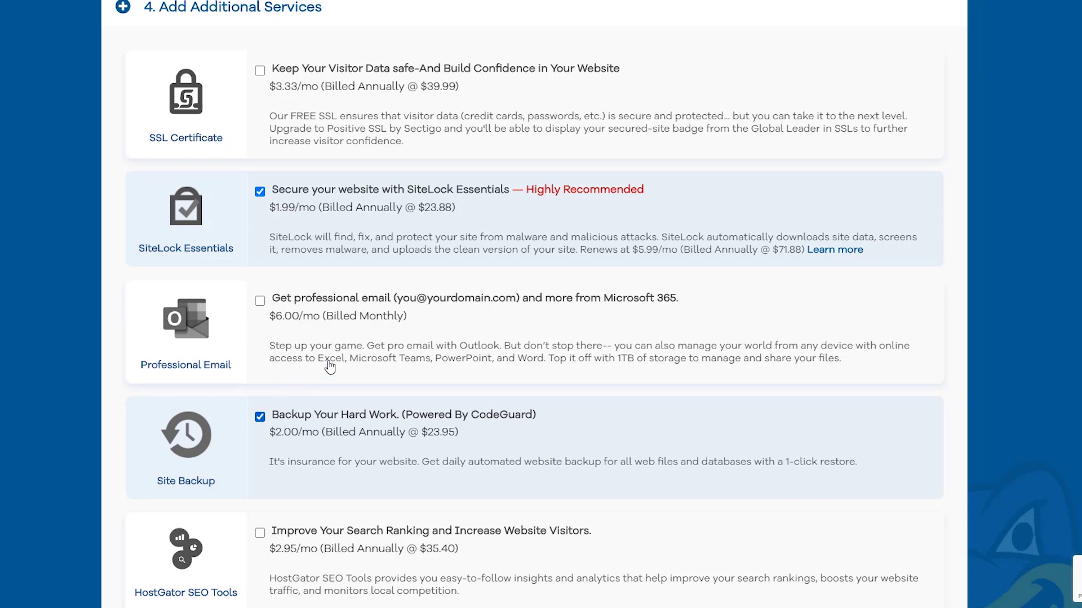
{"action": "left_click", "coordinate": [260, 193]}
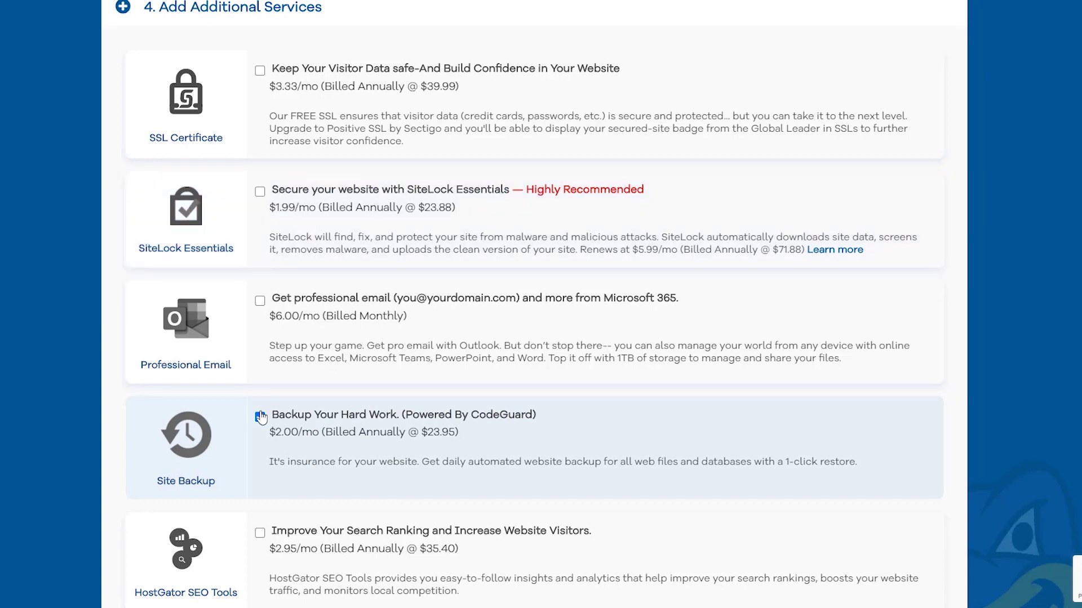
{"action": "left_click", "coordinate": [260, 417]}
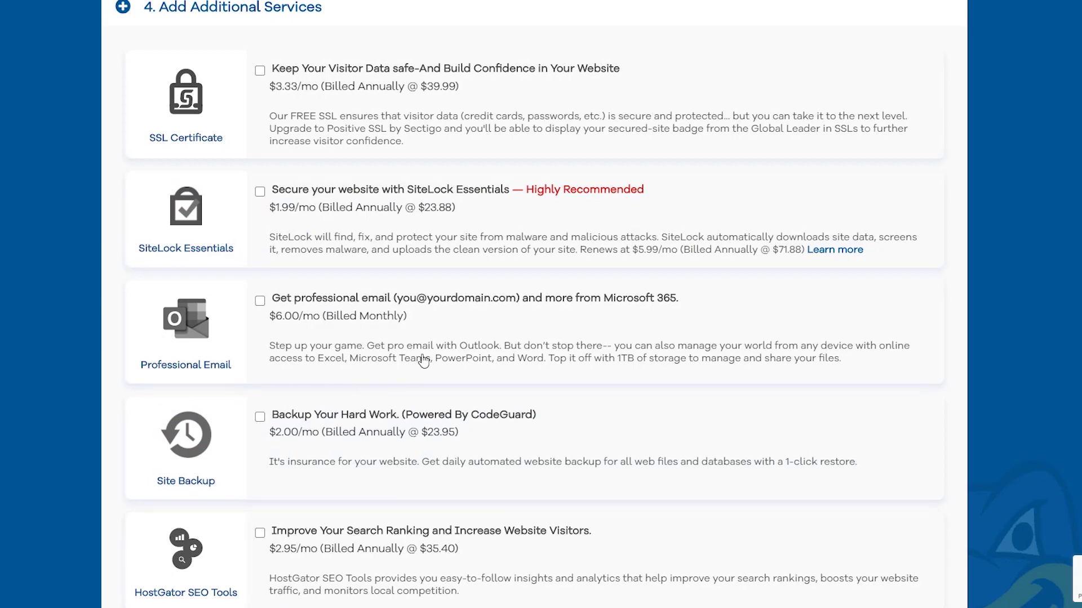
{"action": "scroll", "coordinate": [428, 357], "scroll_direction": "down", "scroll_amount": 10}
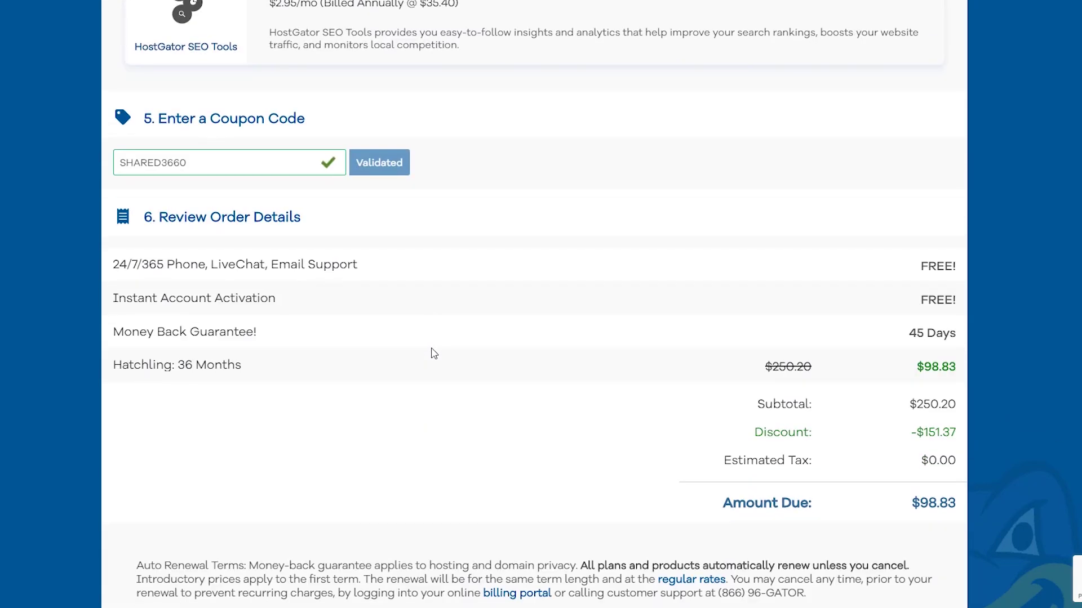
{"action": "scroll", "coordinate": [432, 352], "scroll_direction": "down", "scroll_amount": 1}
- Replace coupon SHARED3660 with dotcomdollar, validate it, and accept the auto-renewal terms
{"action": "left_click", "coordinate": [289, 82]}
{"action": "key", "text": "ctrl+a"}
{"action": "type", "text": "dotcomdollar"}
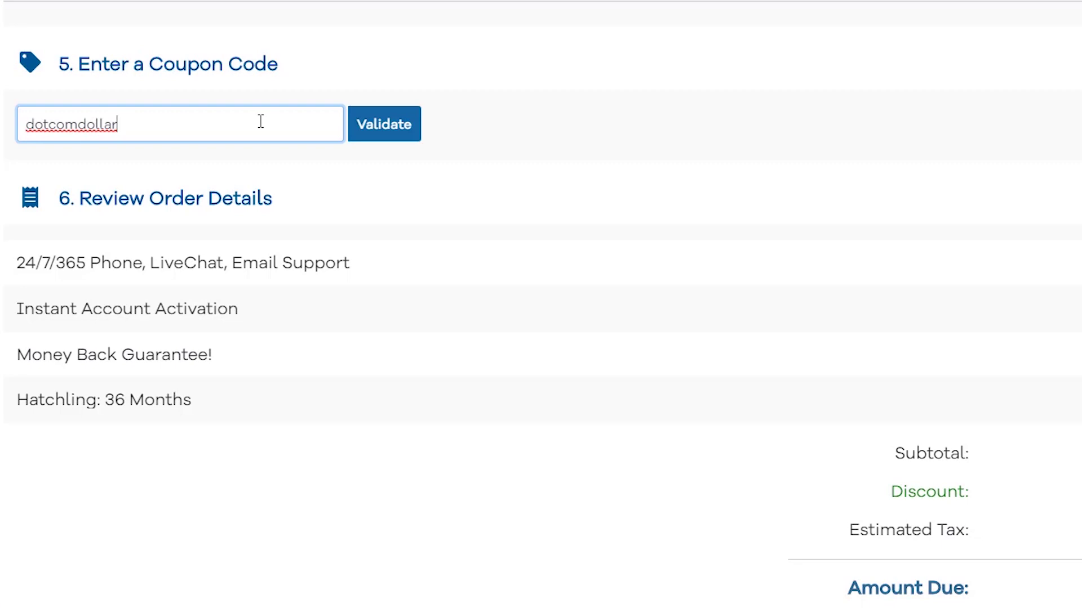
{"action": "left_click", "coordinate": [397, 135]}
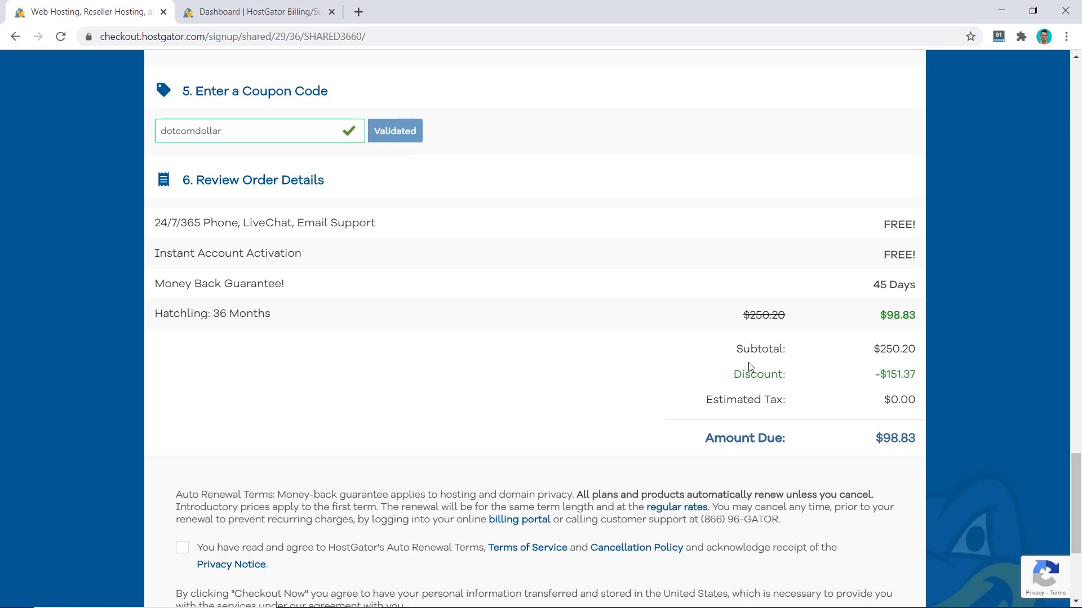
{"action": "scroll", "coordinate": [345, 387], "scroll_direction": "down", "scroll_amount": 3}
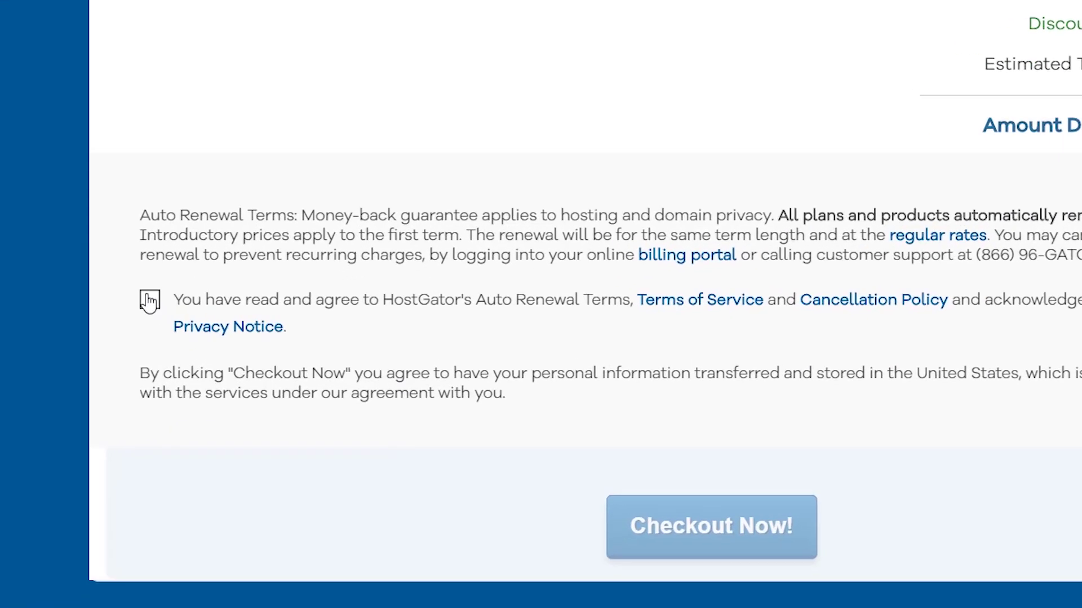
{"action": "left_click", "coordinate": [182, 314]}
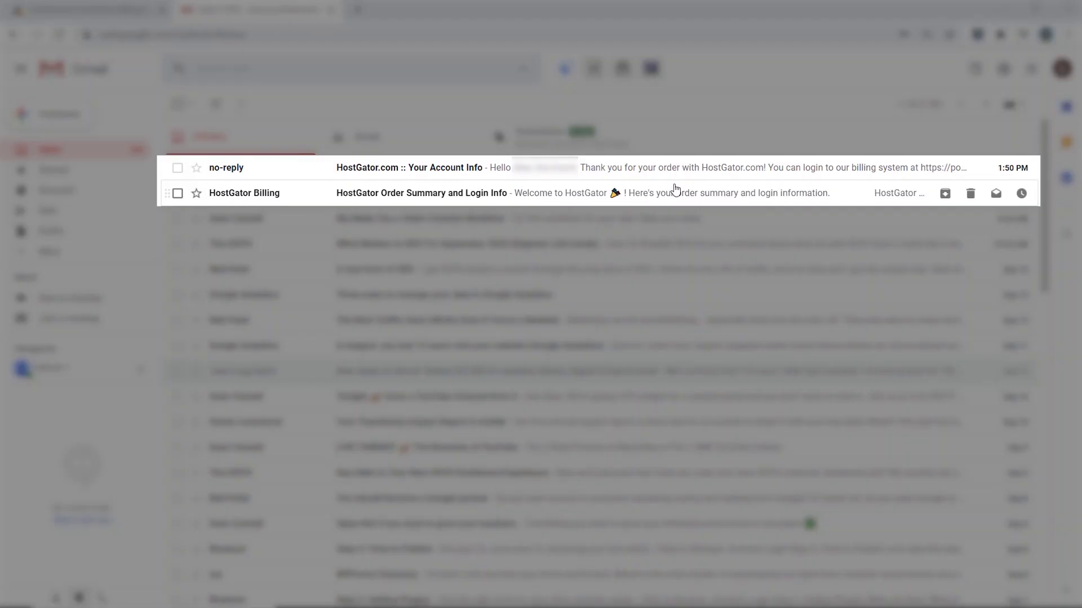
- Open the 'HostGator.com :: Your Account Info' email and select nameserver ns8013.hostgator.com
{"action": "left_click", "coordinate": [553, 193]}
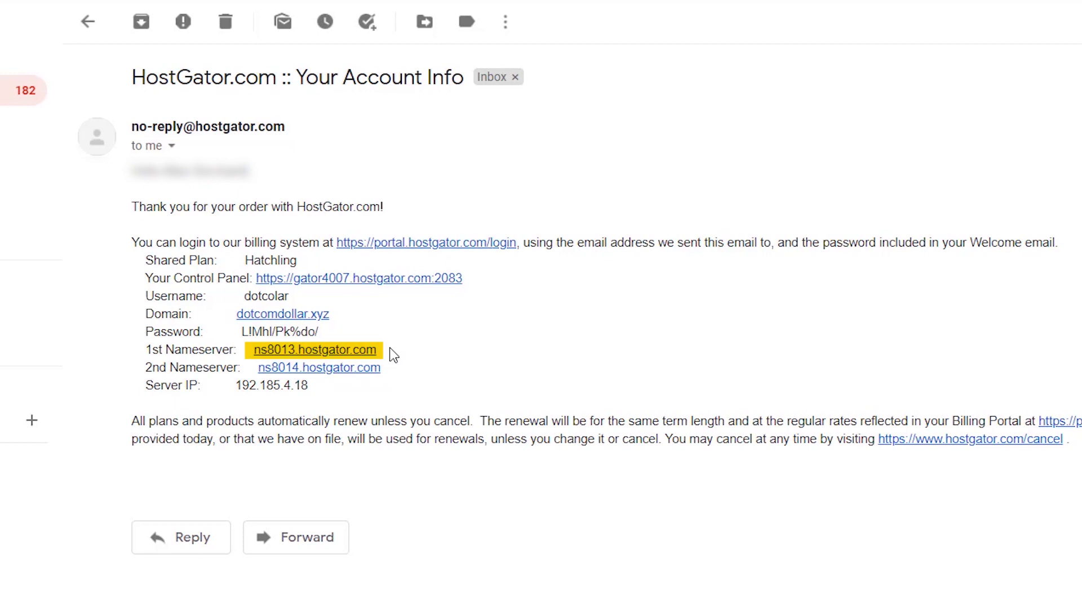
{"action": "left_click_drag", "start_coordinate": [393, 354], "coordinate": [254, 351]}
{"action": "key", "text": "ctrl+c"}
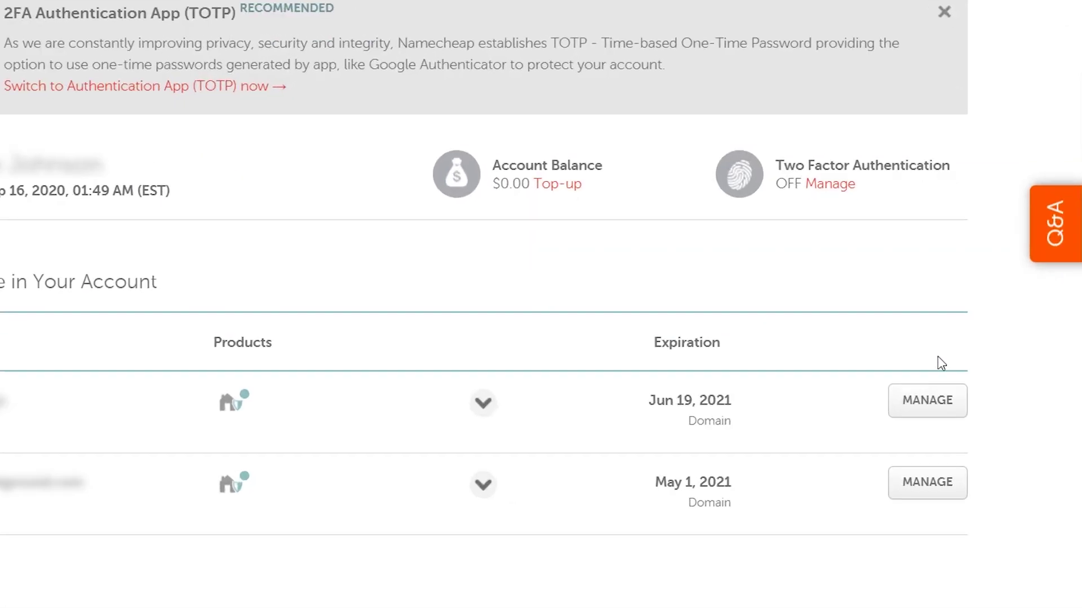
- Switch dotcomdollar.xyz to Custom DNS and paste ns8013.hostgator.com as the first nameserver
{"action": "left_click", "coordinate": [928, 400]}
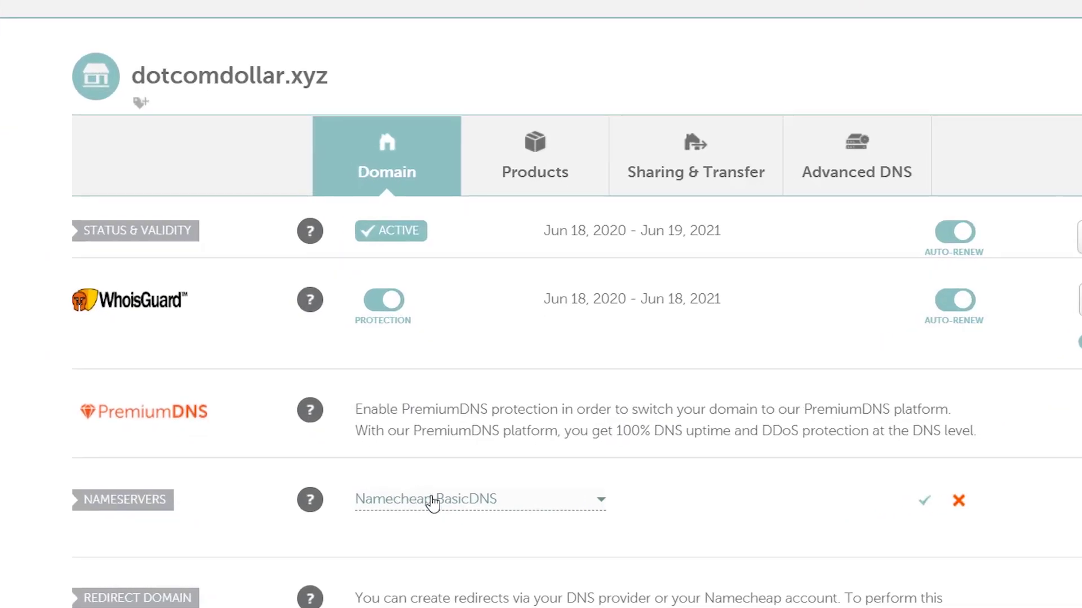
{"action": "left_click", "coordinate": [439, 505]}
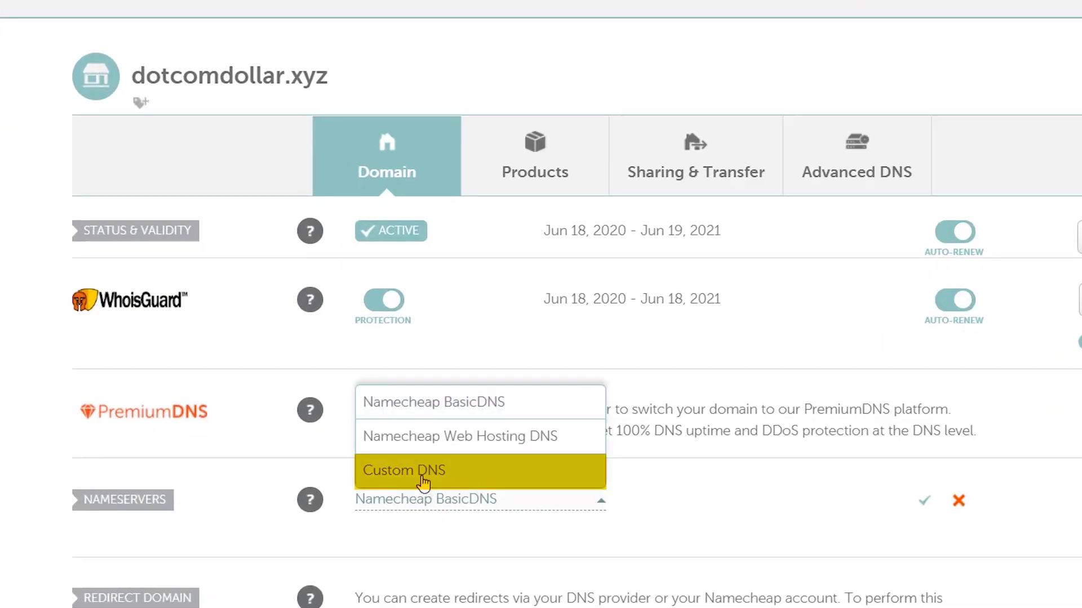
{"action": "left_click", "coordinate": [424, 484]}
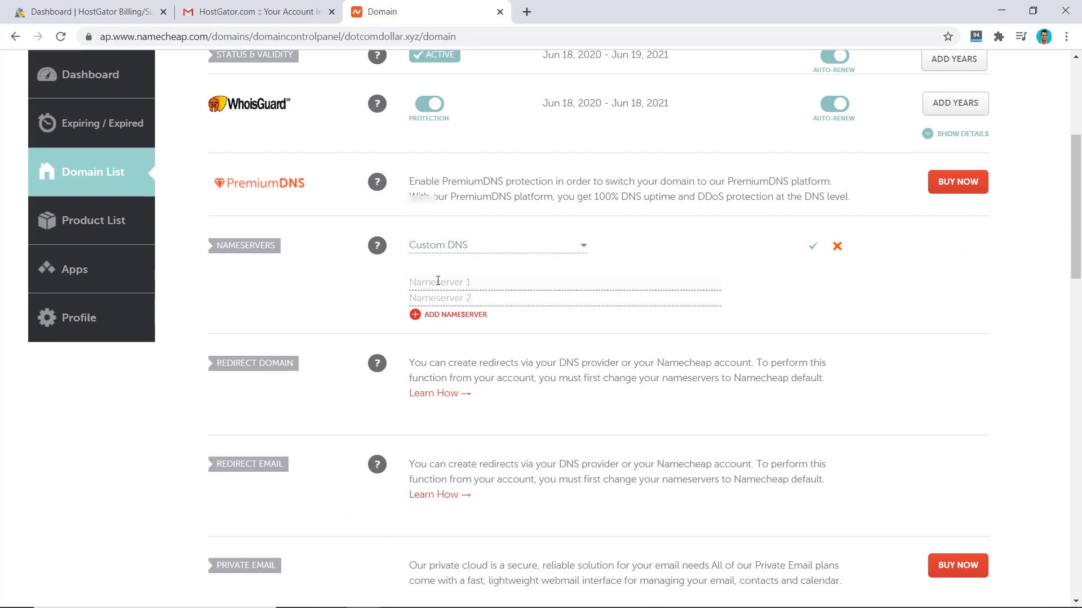
{"action": "left_click", "coordinate": [438, 280]}
{"action": "key", "text": "ctrl+v"}
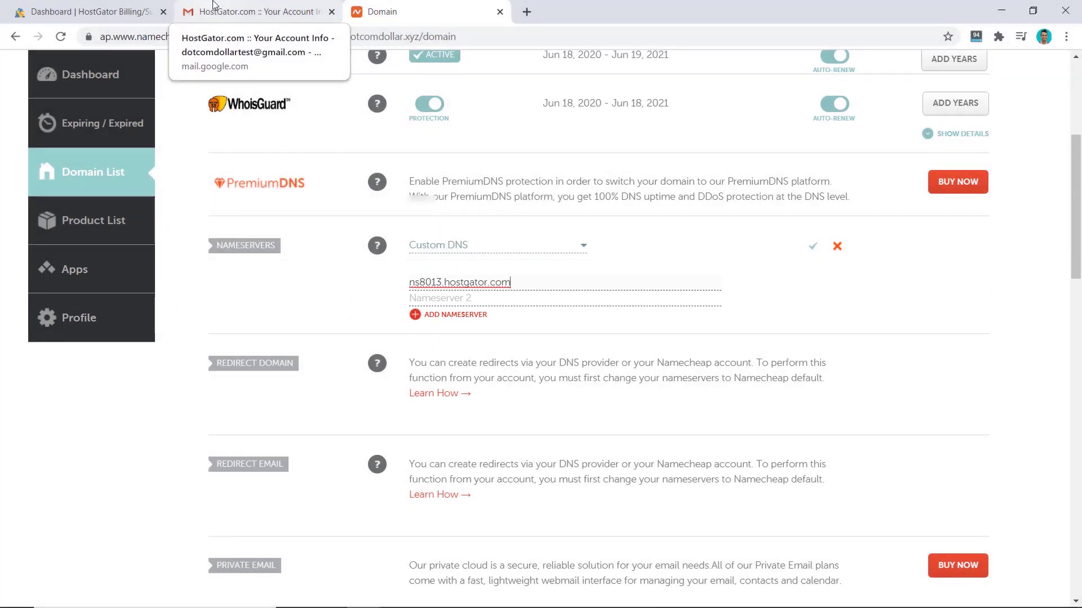
- Copy ns8014.hostgator.com from the email into the second nameserver field and save
{"action": "left_click", "coordinate": [215, 6]}
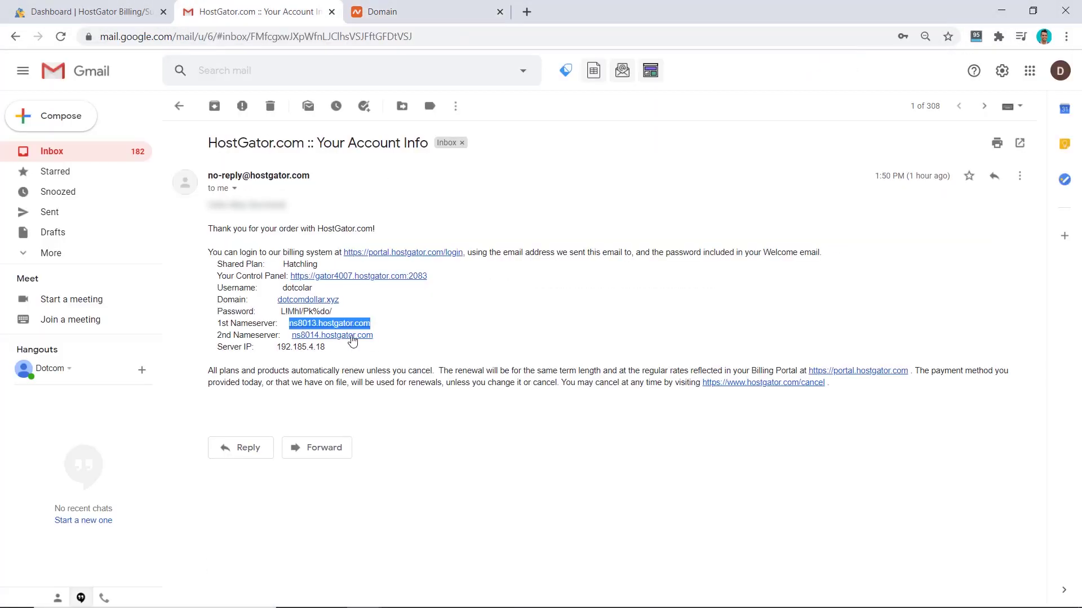
{"action": "left_click_drag", "start_coordinate": [376, 335], "coordinate": [294, 335]}
{"action": "key", "text": "ctrl+c"}
{"action": "left_click", "coordinate": [383, 11]}
{"action": "left_click", "coordinate": [459, 297]}
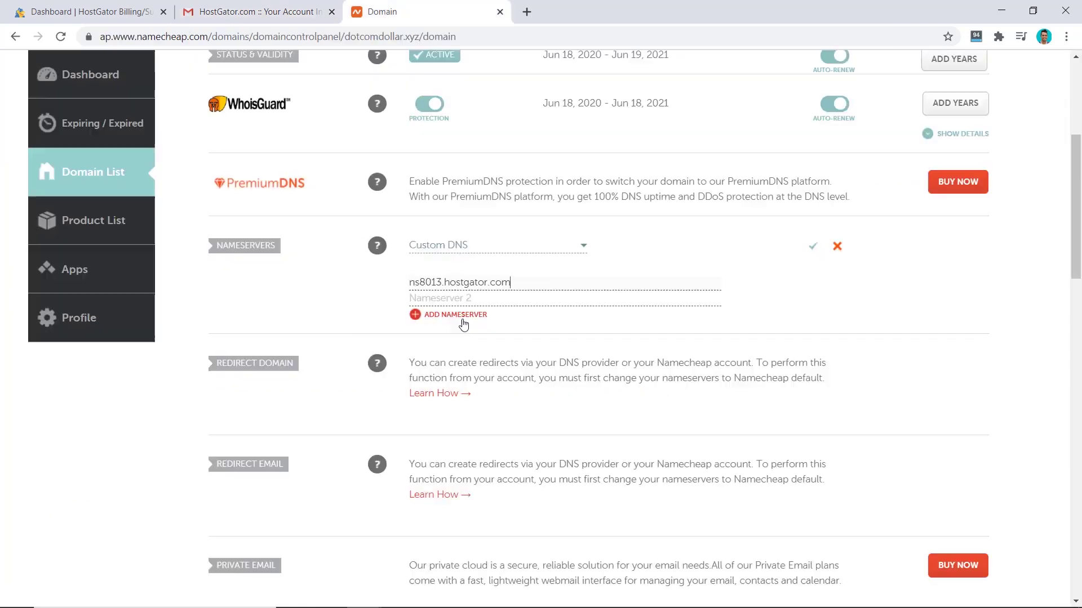
{"action": "key", "text": "ctrl+v"}
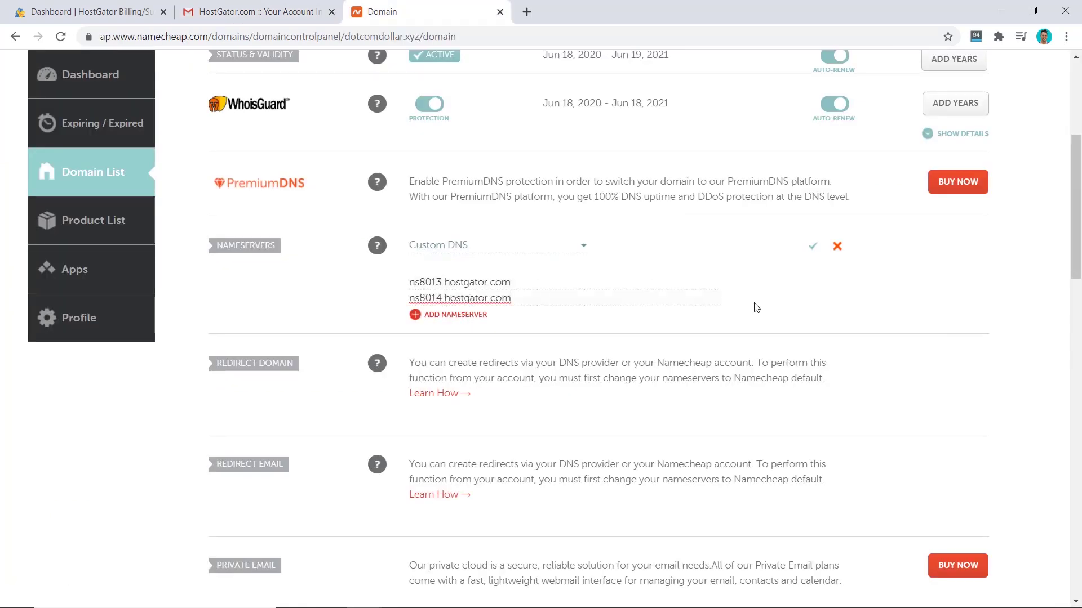
{"action": "left_click", "coordinate": [813, 246]}
{"action": "scroll", "coordinate": [682, 186], "scroll_direction": "up", "scroll_amount": 5}
- Load dotcomdollar.xyz in a new tab and check it shows HostGator's default hosting page
{"action": "left_click", "coordinate": [615, 12]}
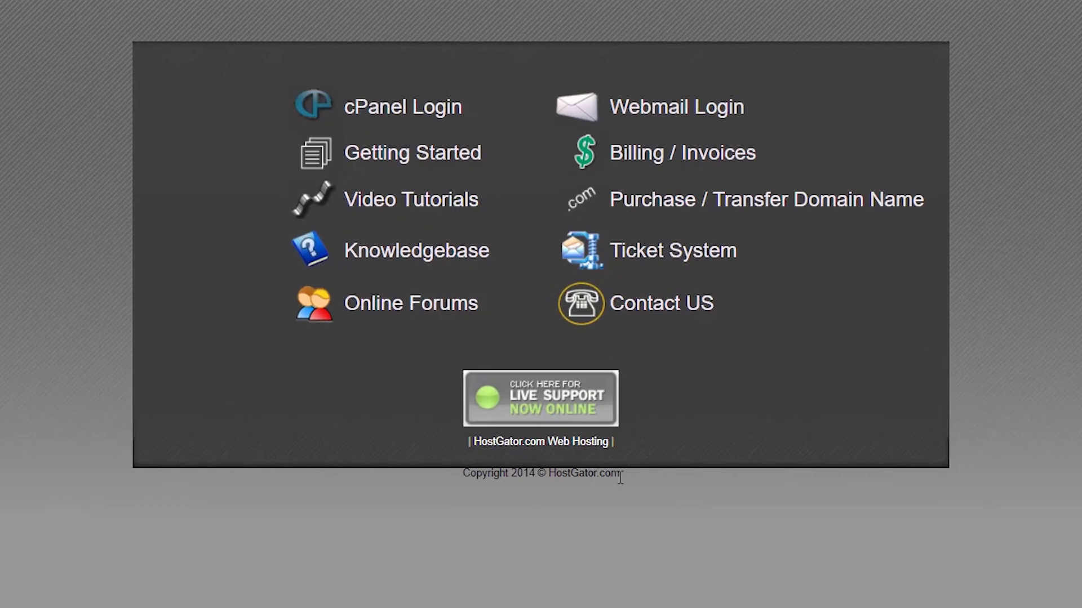
{"action": "left_click_drag", "start_coordinate": [627, 476], "coordinate": [548, 475]}
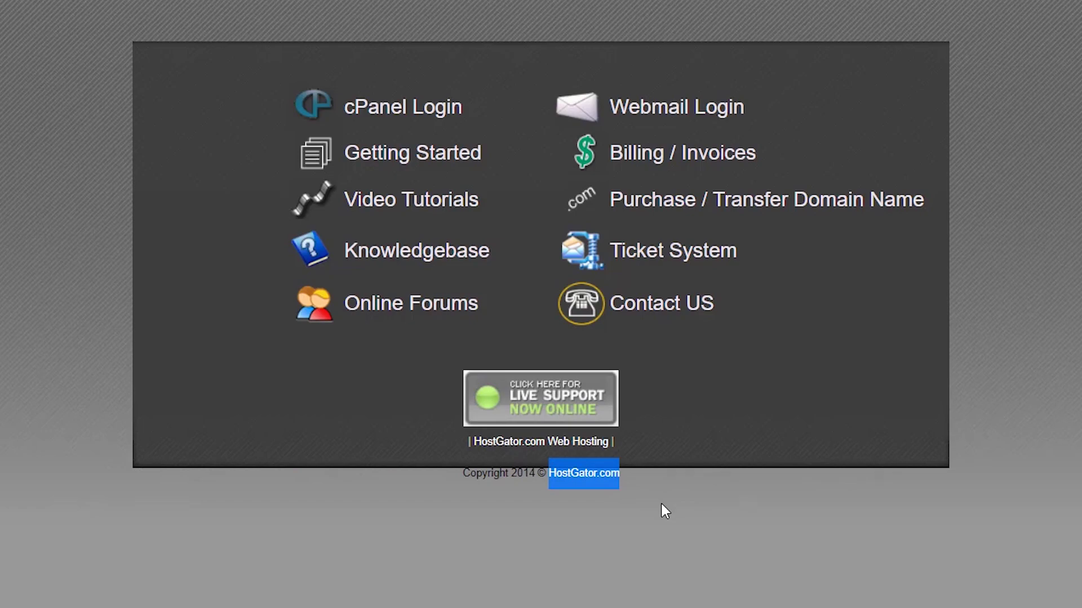
{"action": "left_click", "coordinate": [661, 502]}
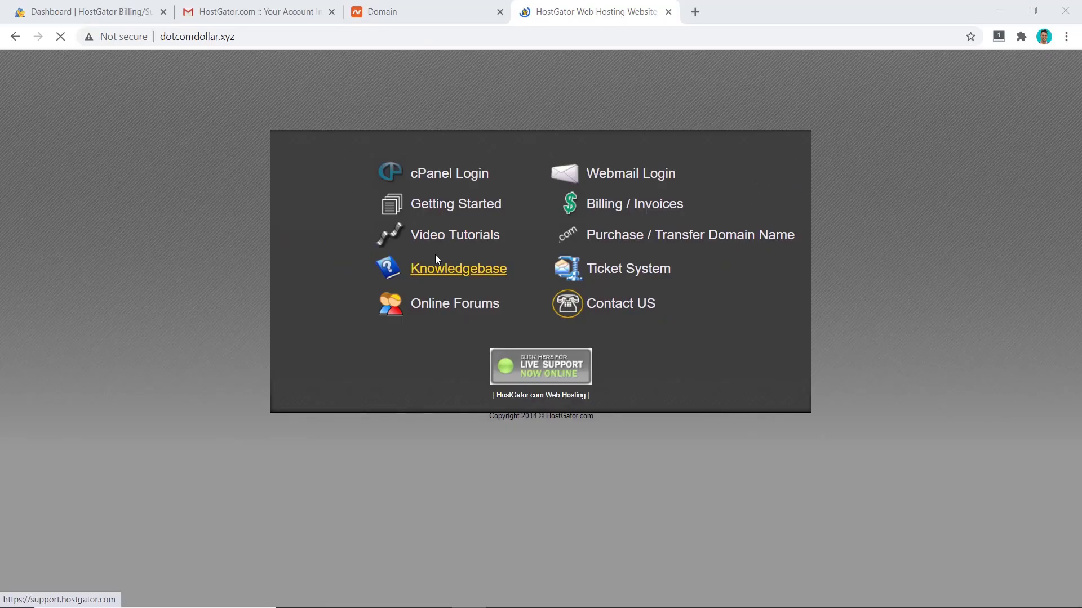
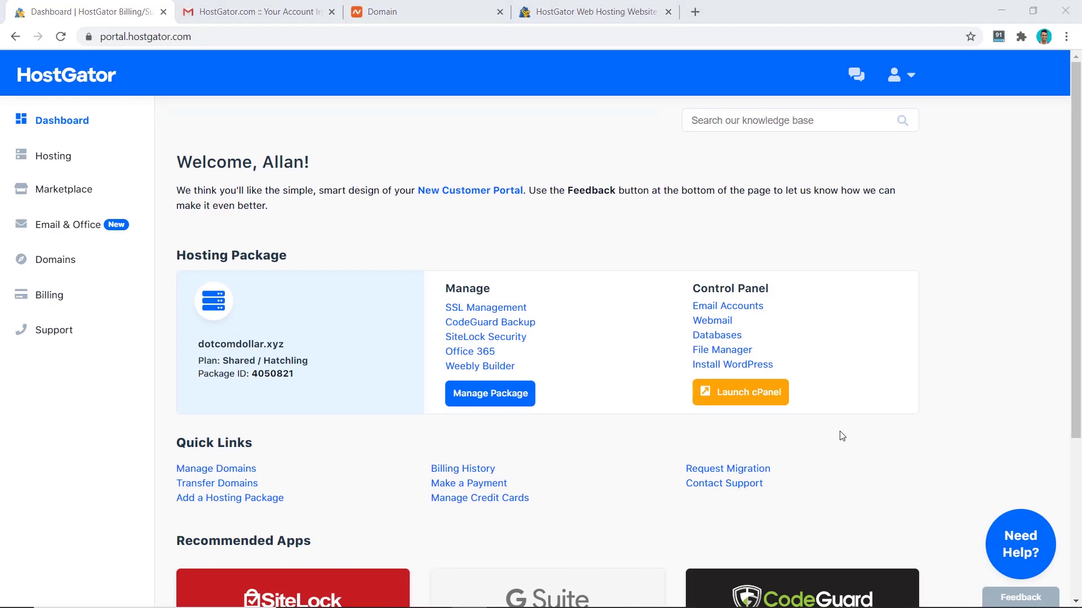
- From the dotcomdollar.xyz hosting dashboard, launch the WordPress one-click installer from the Marketplace
{"action": "left_click", "coordinate": [496, 398]}
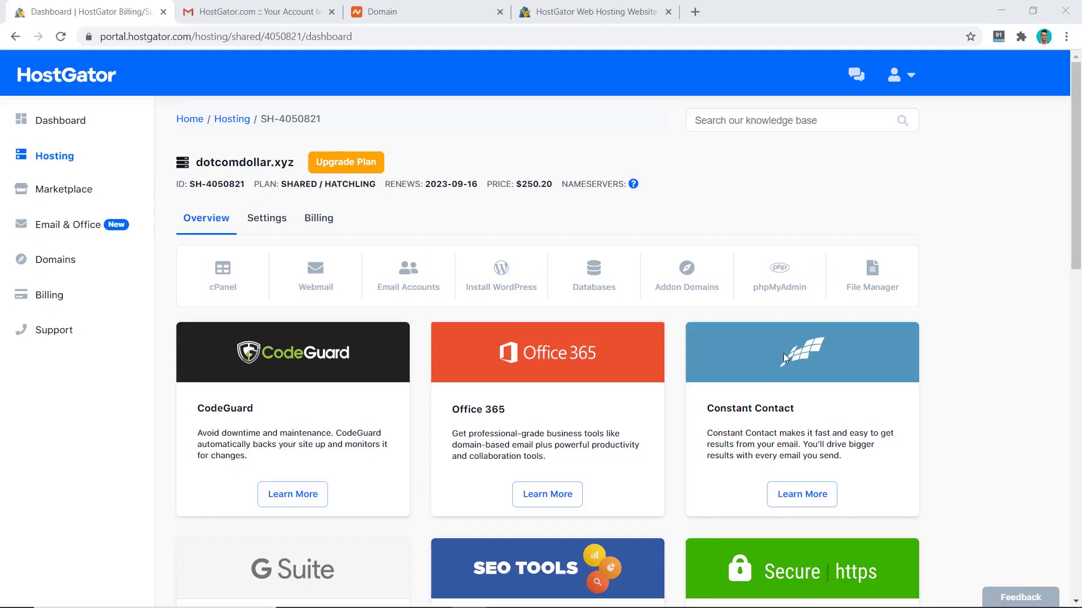
{"action": "scroll", "coordinate": [701, 358], "scroll_direction": "down", "scroll_amount": 15}
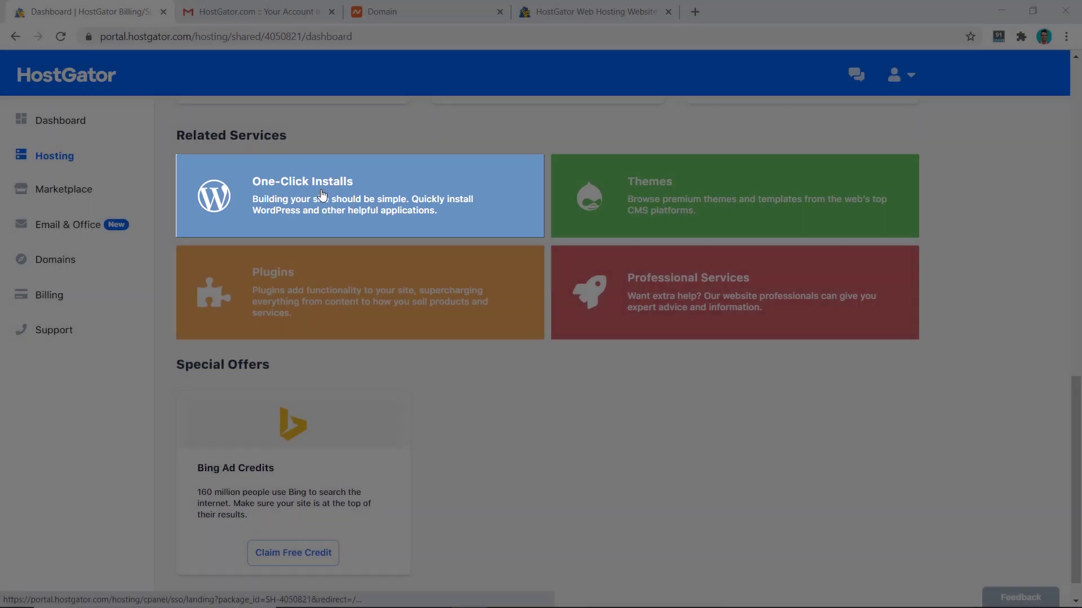
{"action": "left_click", "coordinate": [322, 194]}
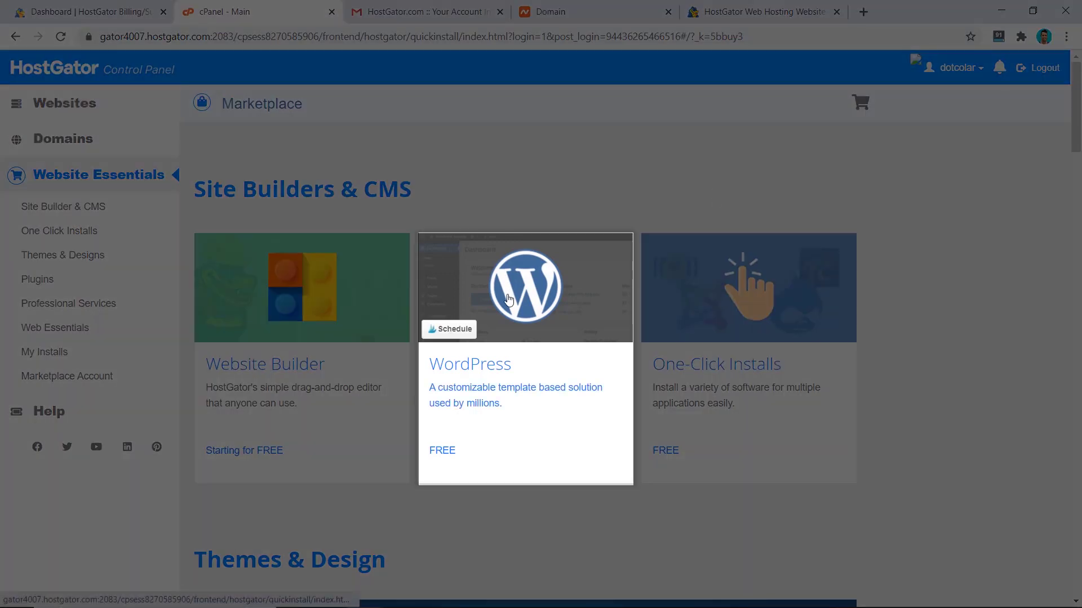
{"action": "left_click", "coordinate": [507, 299]}
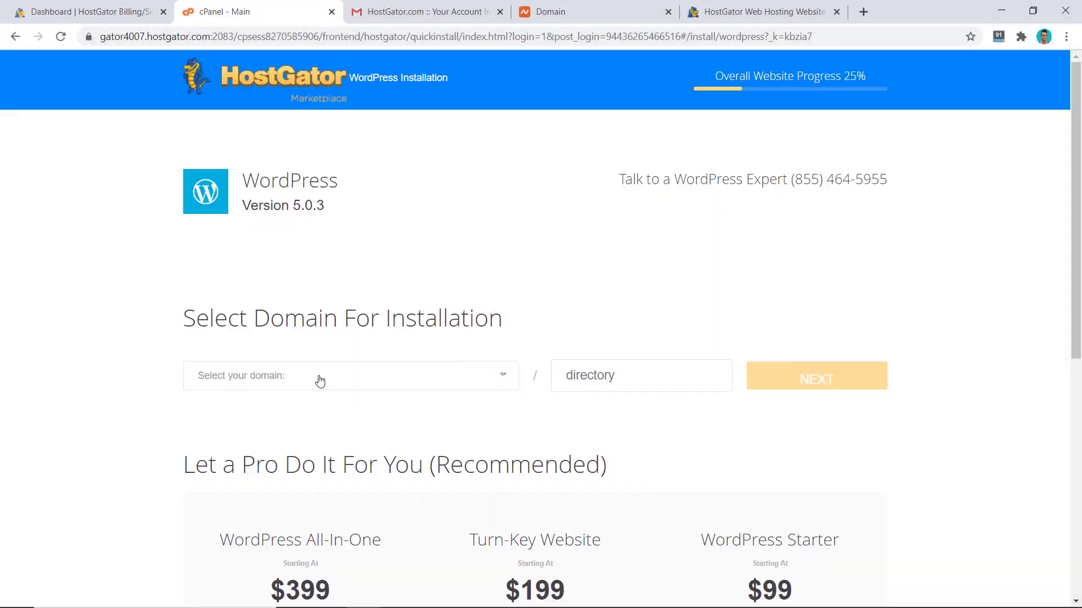
- Choose dotcomdollar.xyz as the install domain and enter the blog title DotcomDollar
{"action": "left_click", "coordinate": [318, 382]}
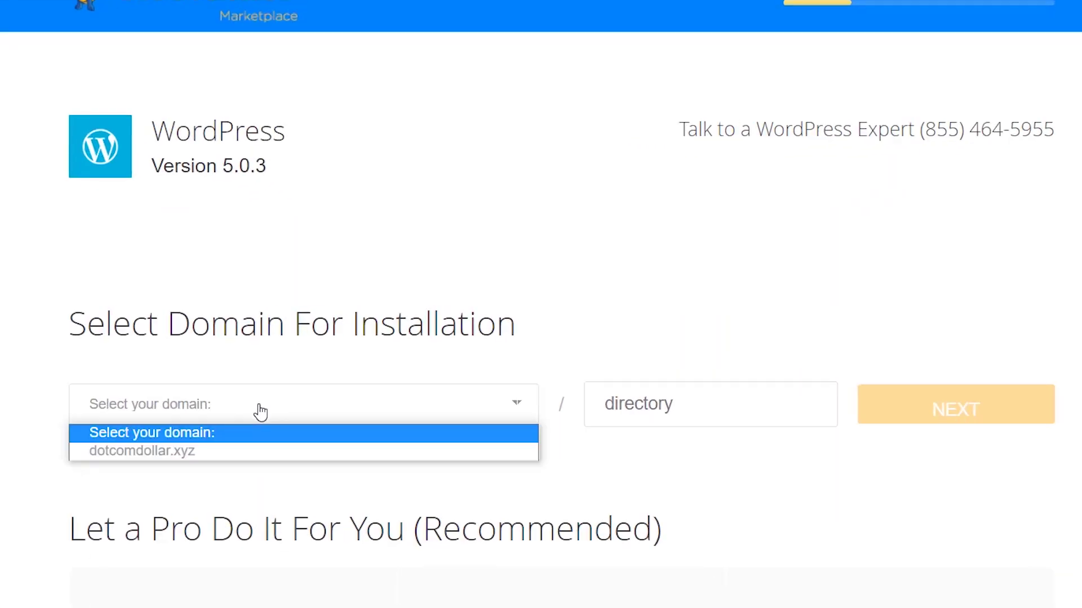
{"action": "left_click", "coordinate": [192, 452]}
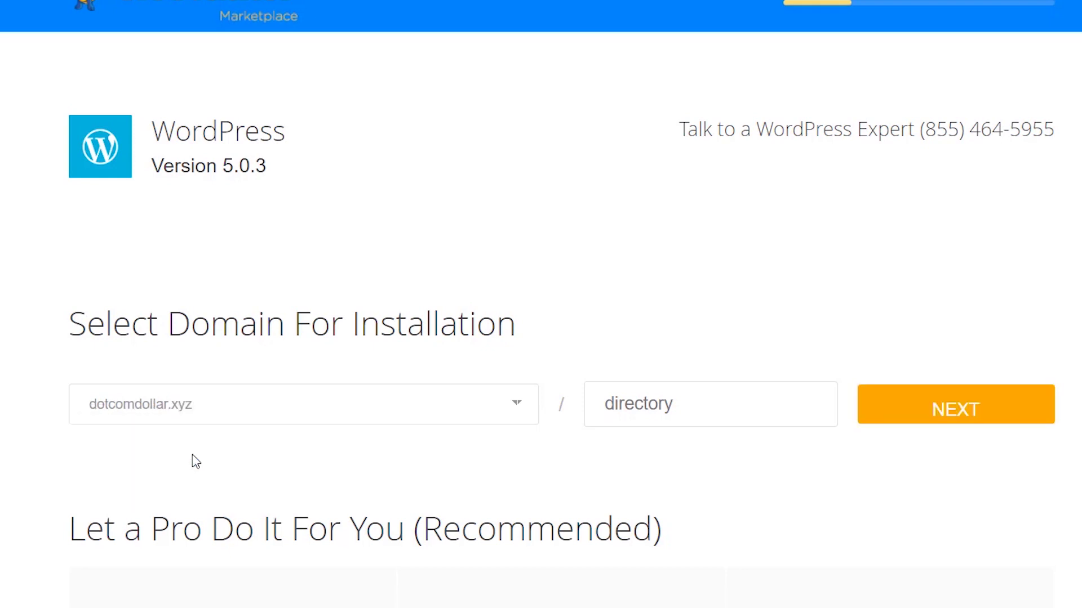
{"action": "left_click", "coordinate": [911, 407]}
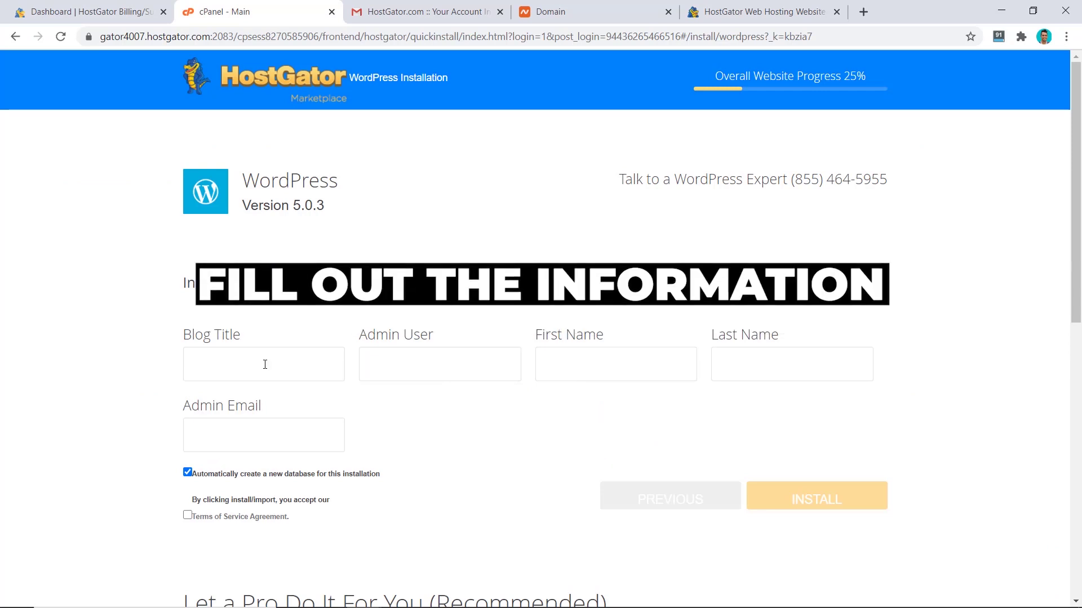
{"action": "left_click", "coordinate": [265, 364]}
{"action": "type", "text": "DotcomDollar"}
- Enter the admin username, first and last name and admin email, accept the terms, and install
{"action": "key", "text": "Tab"}
{"action": "key", "text": "Tab"}
{"action": "key", "text": "Tab"}
{"action": "key", "text": "Tab"}
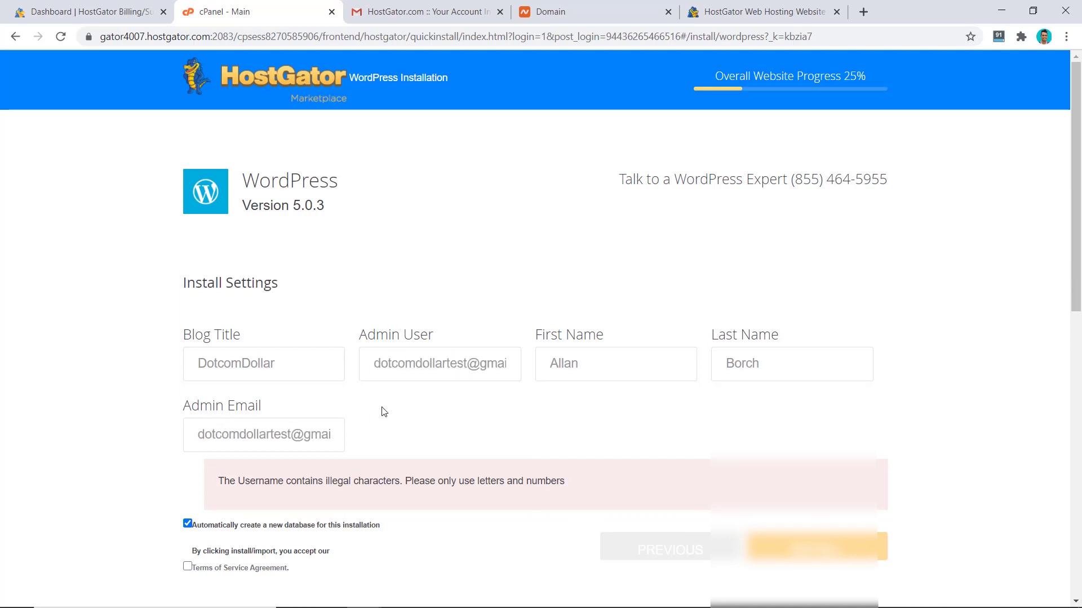
{"action": "left_click", "coordinate": [507, 364]}
{"action": "key", "text": "BackSpace"}
{"action": "key", "text": "BackSpace"}
{"action": "key", "text": "BackSpace"}
{"action": "key", "text": "BackSpace"}
{"action": "key", "text": "BackSpace"}
{"action": "key", "text": "BackSpace"}
{"action": "key", "text": "BackSpace"}
{"action": "key", "text": "BackSpace"}
{"action": "key", "text": "BackSpace"}
{"action": "key", "text": "BackSpace"}
{"action": "left_click", "coordinate": [535, 445]}
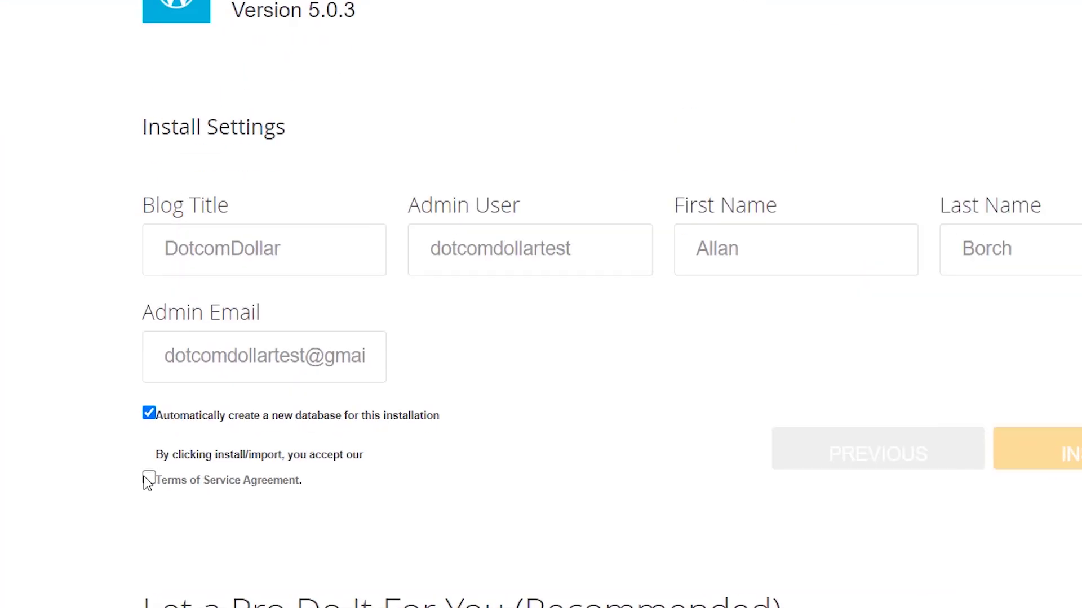
{"action": "left_click", "coordinate": [149, 479]}
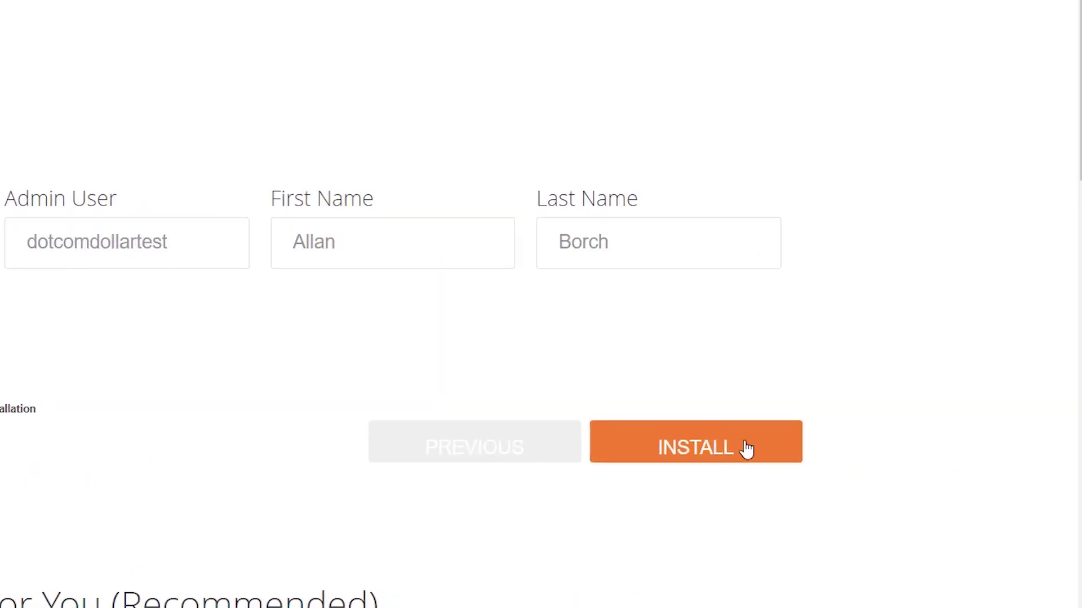
{"action": "left_click", "coordinate": [744, 449]}
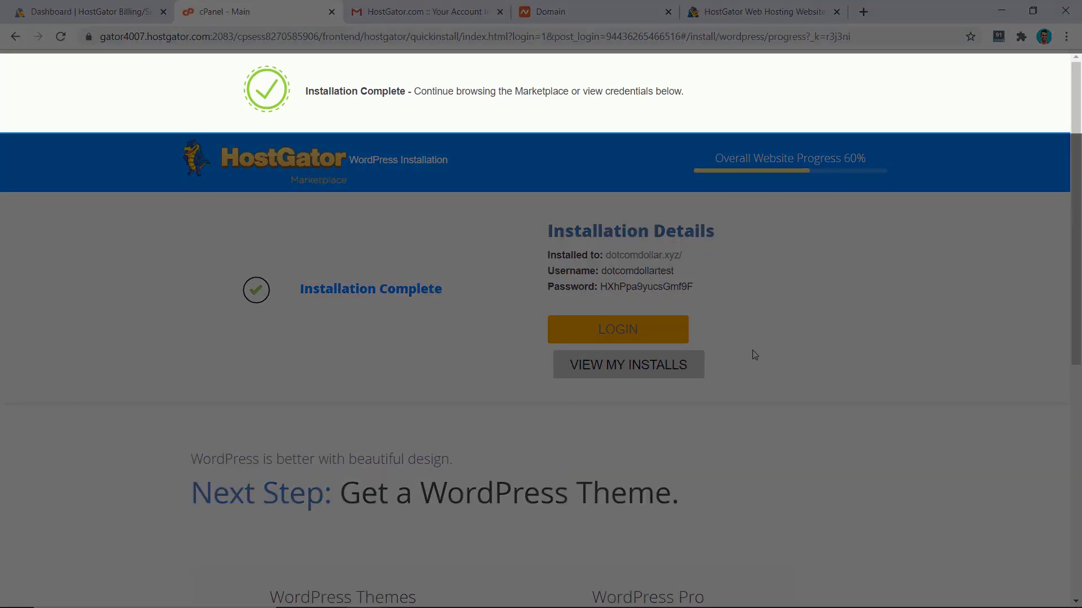
- Open the Install Complete email and paste its admin username into the WordPress login page
{"action": "scroll", "coordinate": [610, 331], "scroll_direction": "down", "scroll_amount": 6}
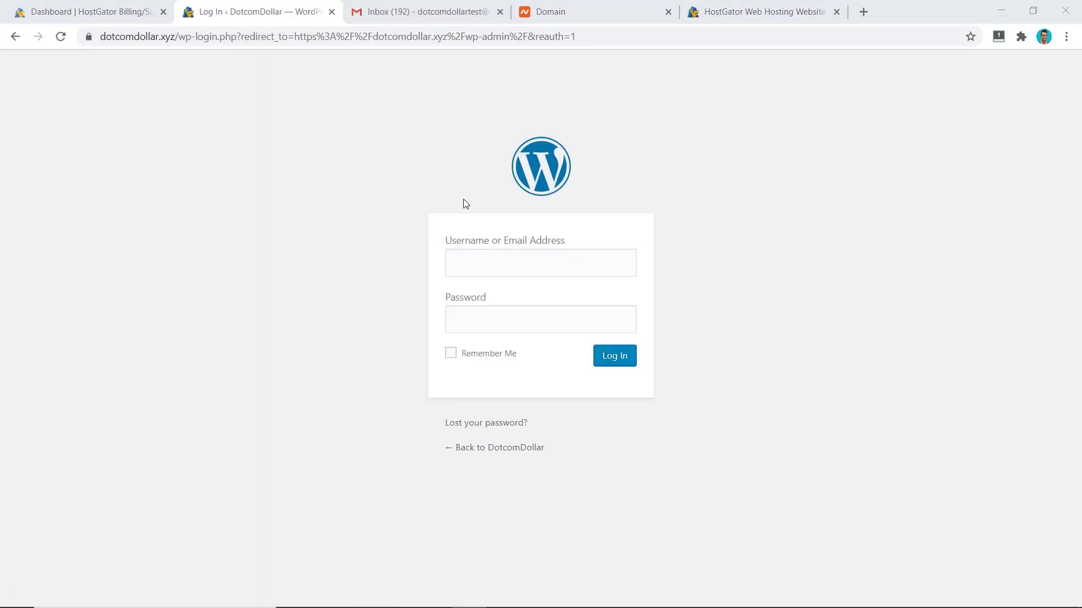
{"action": "left_click", "coordinate": [413, 18]}
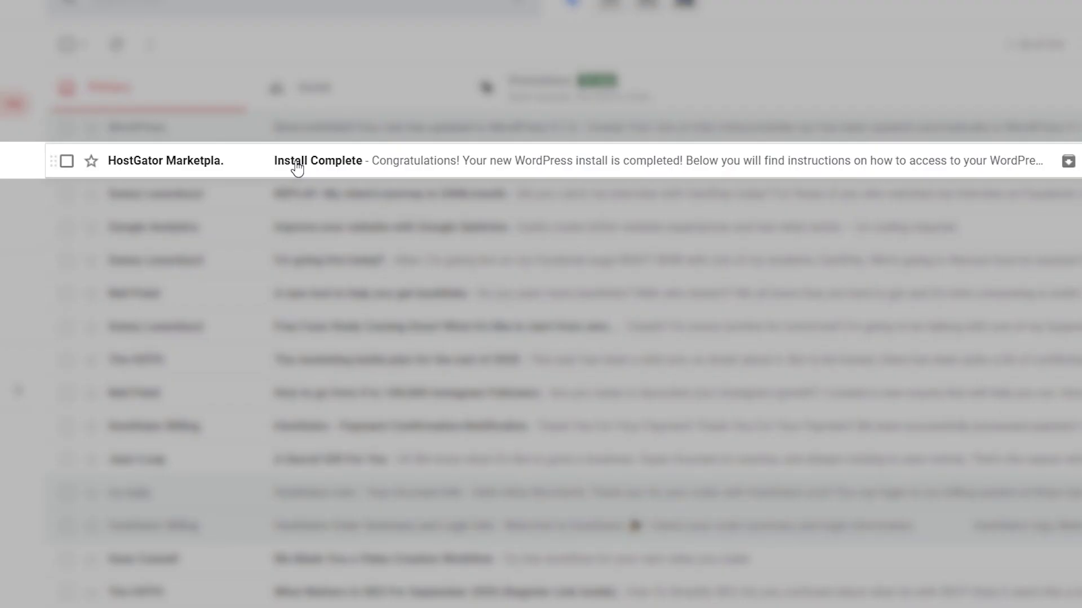
{"action": "left_click", "coordinate": [338, 166]}
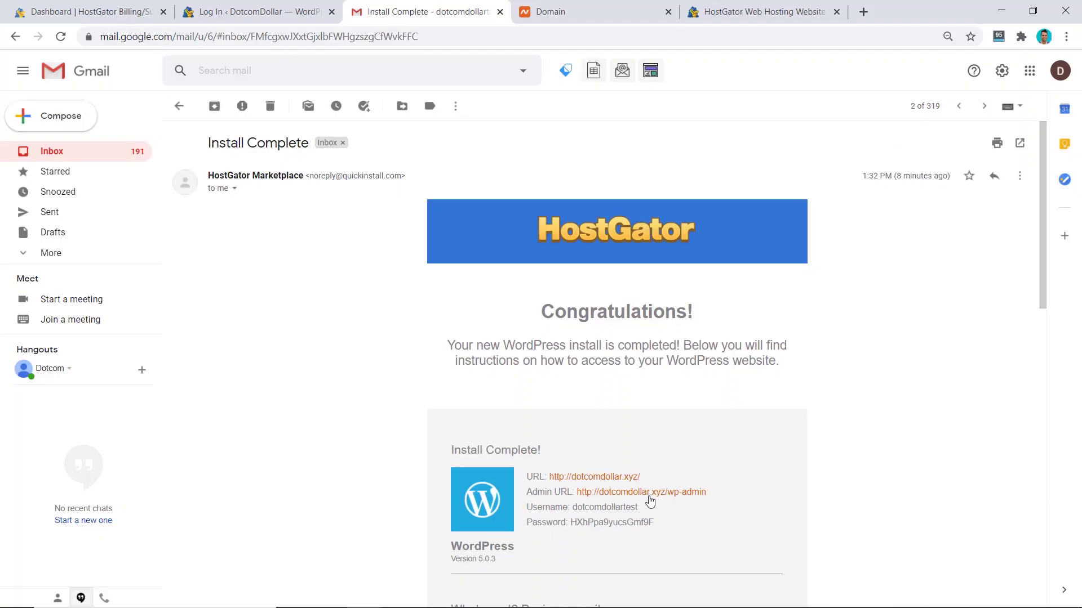
{"action": "left_click_drag", "start_coordinate": [638, 508], "coordinate": [575, 512]}
{"action": "key", "text": "ctrl+c"}
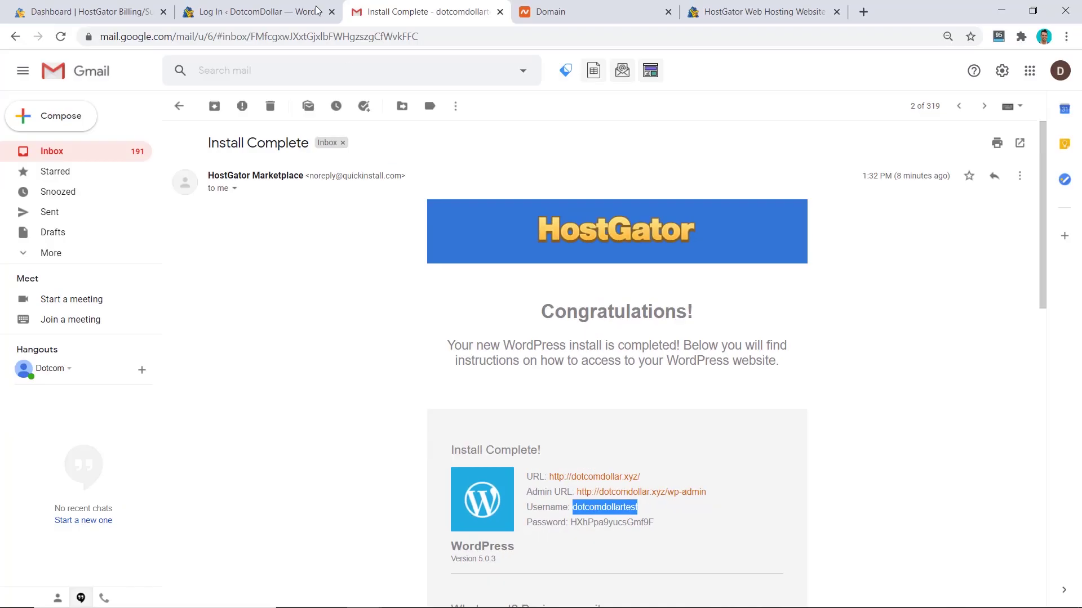
{"action": "left_click", "coordinate": [256, 11]}
{"action": "key", "text": "ctrl+v"}
- Copy the admin password from the Install Complete email
{"action": "left_click", "coordinate": [420, 11]}
{"action": "left_click_drag", "start_coordinate": [653, 523], "coordinate": [575, 522]}
{"action": "left_click", "coordinate": [302, 16]}
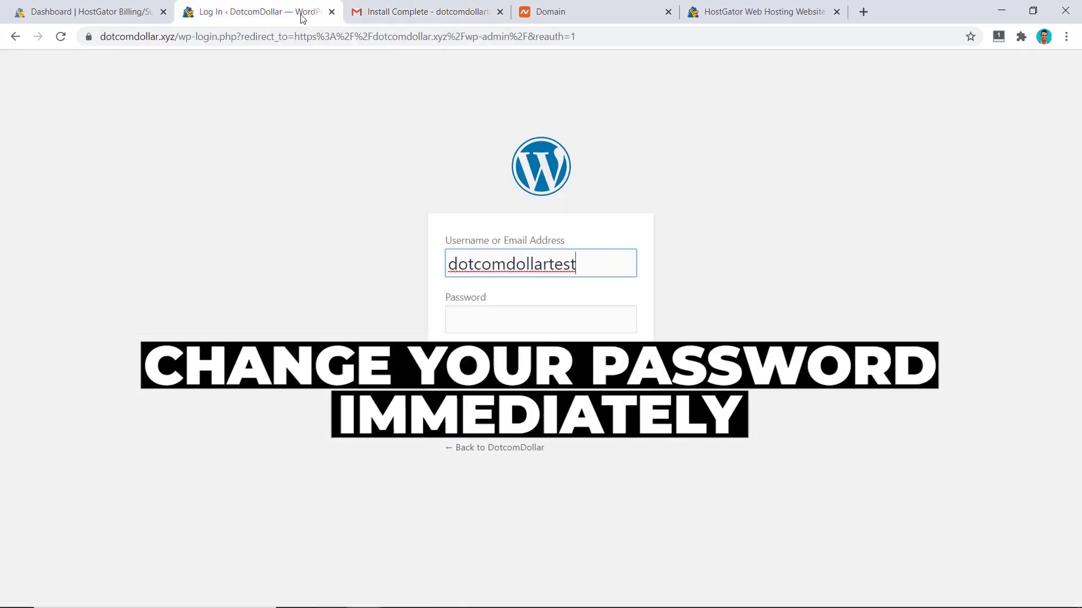
- Paste the emailed password and log in to the dotcomdollar.xyz WordPress Dashboard
{"action": "left_click", "coordinate": [452, 321]}
{"action": "key", "text": "ctrl+v"}
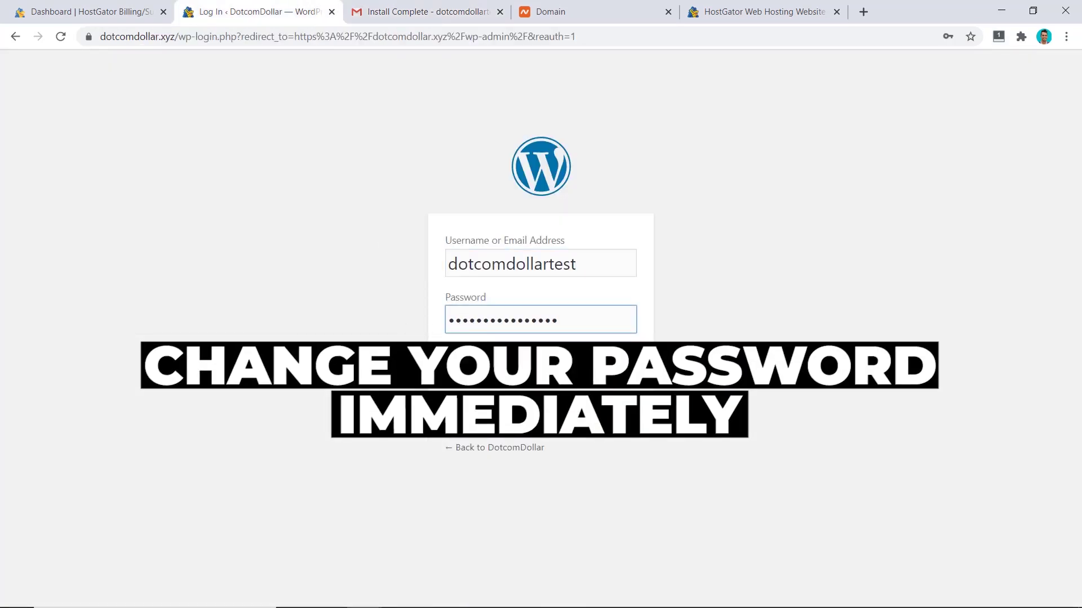
{"action": "left_click", "coordinate": [623, 359]}
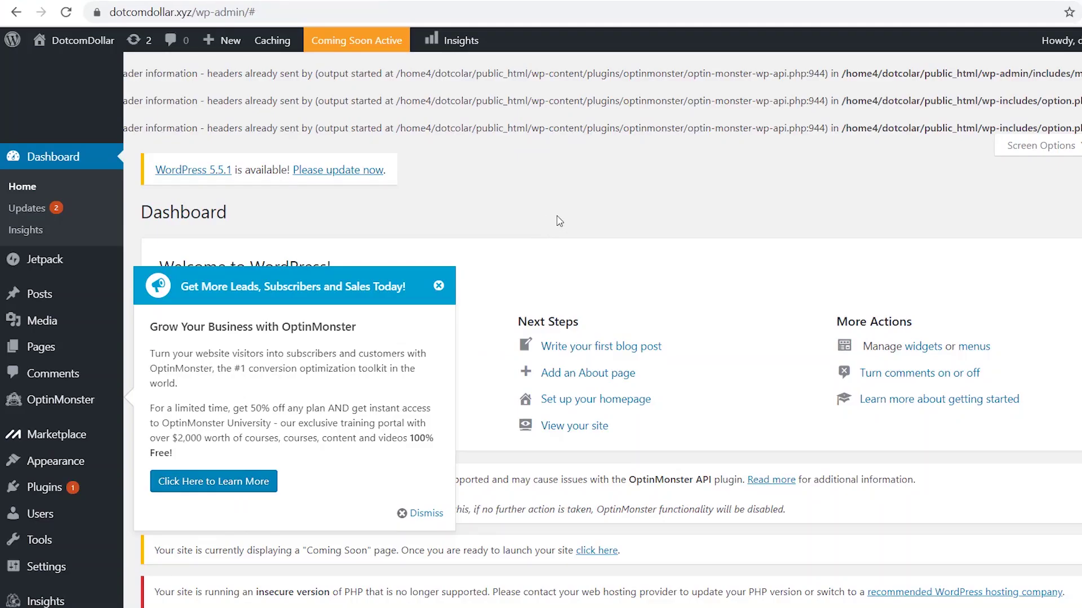
{"action": "mouse_move", "coordinate": [83, 43]}
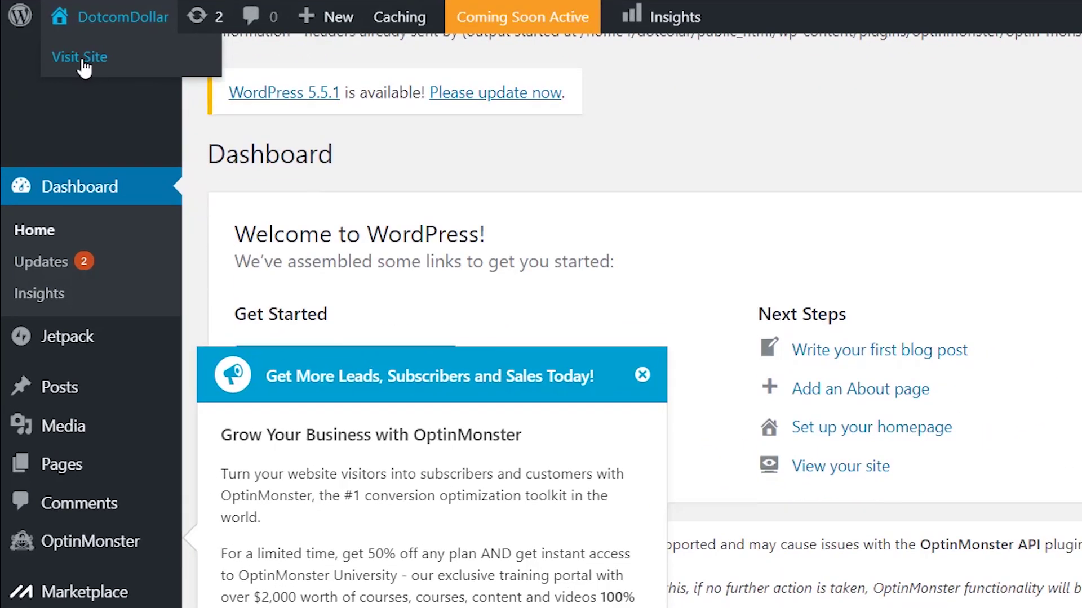
- Visit the live Website Coming Soon page and check that its connection shows Not secure
{"action": "left_click", "coordinate": [62, 65]}
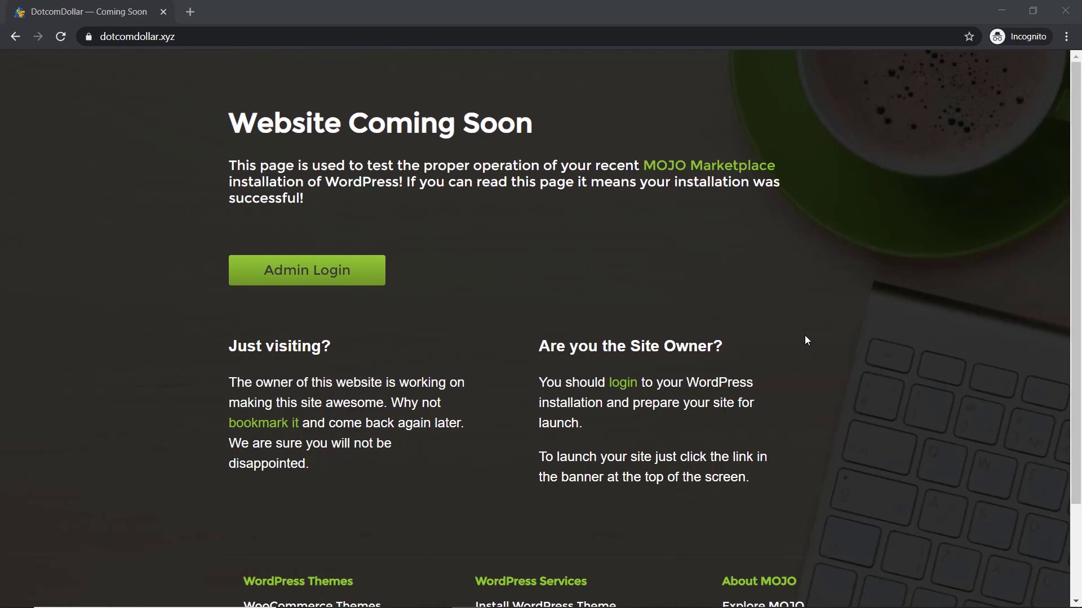
{"action": "left_click", "coordinate": [424, 304]}
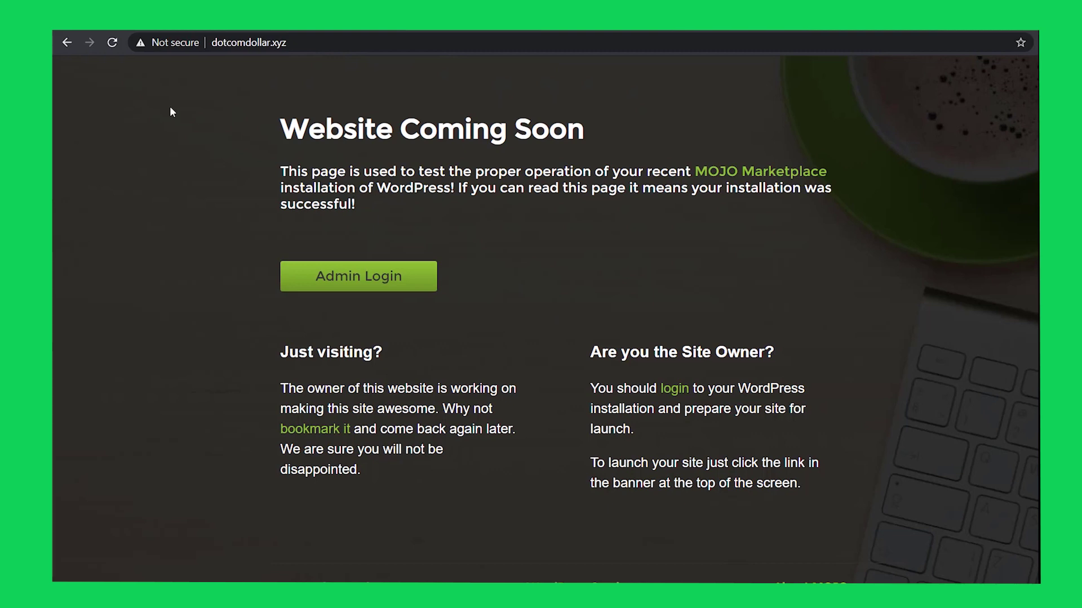
{"action": "left_click", "coordinate": [142, 45]}
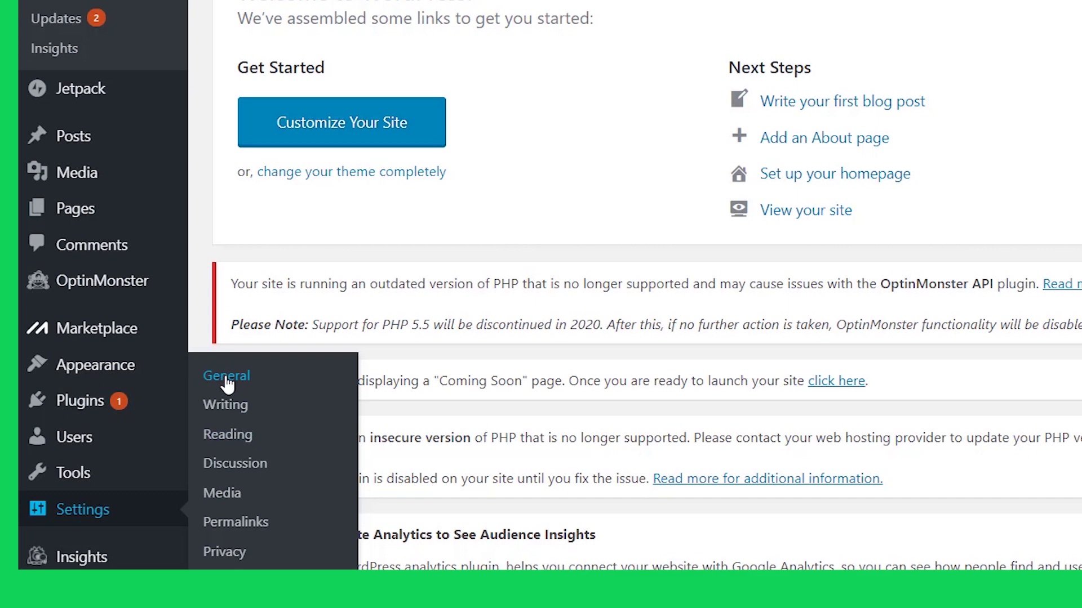
{"action": "left_click", "coordinate": [227, 384]}
{"action": "left_click", "coordinate": [296, 119]}
{"action": "left_click", "coordinate": [313, 188]}
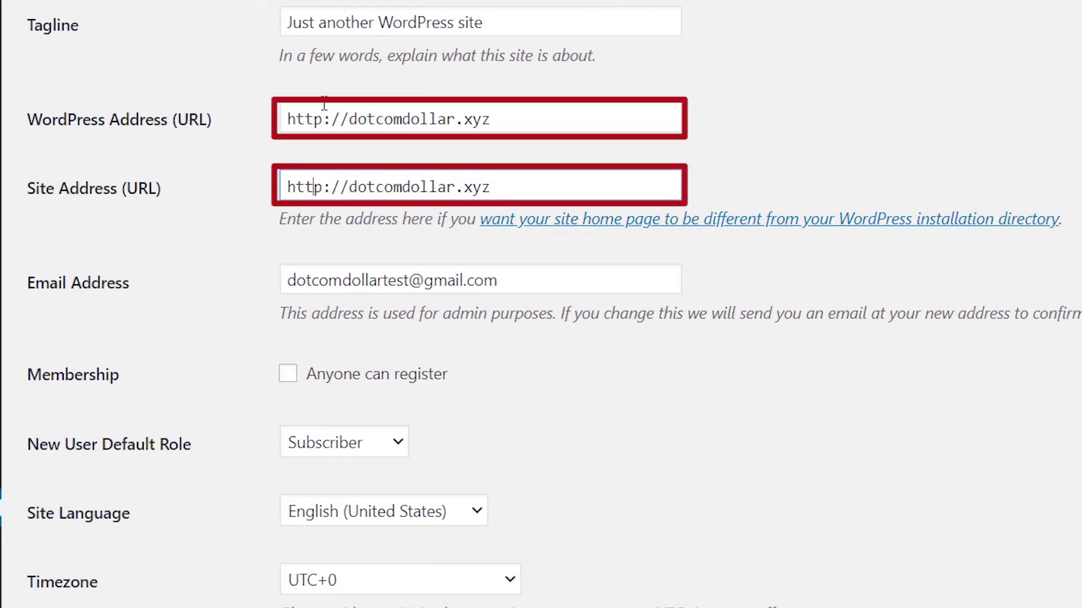
{"action": "left_click", "coordinate": [325, 117]}
{"action": "type", "text": "s"}
{"action": "left_click", "coordinate": [329, 186]}
{"action": "type", "text": "s"}
{"action": "scroll", "coordinate": [563, 361], "scroll_direction": "down", "scroll_amount": 12}
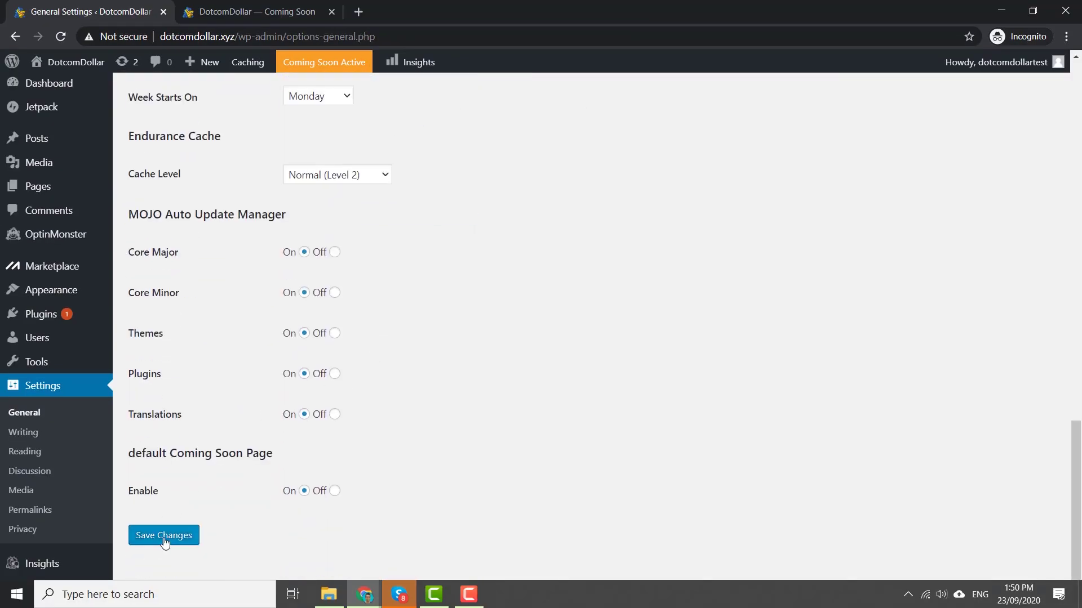
{"action": "left_click", "coordinate": [164, 536]}
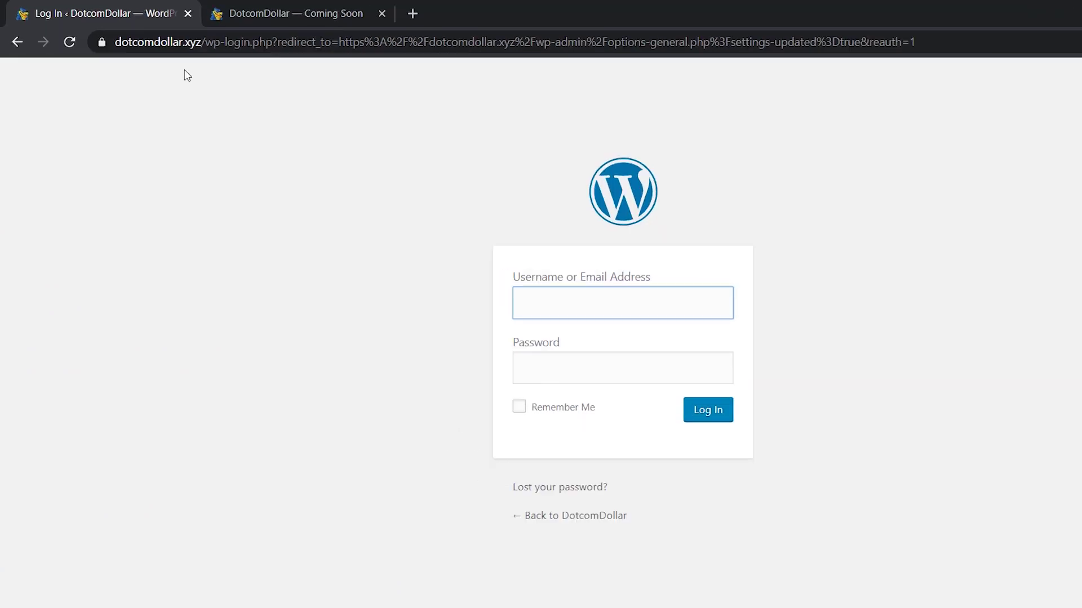
- Confirm the login page is secure, then view dotcomdollar.xyz's SSL certificate status in HostGator
{"action": "left_click", "coordinate": [89, 38]}
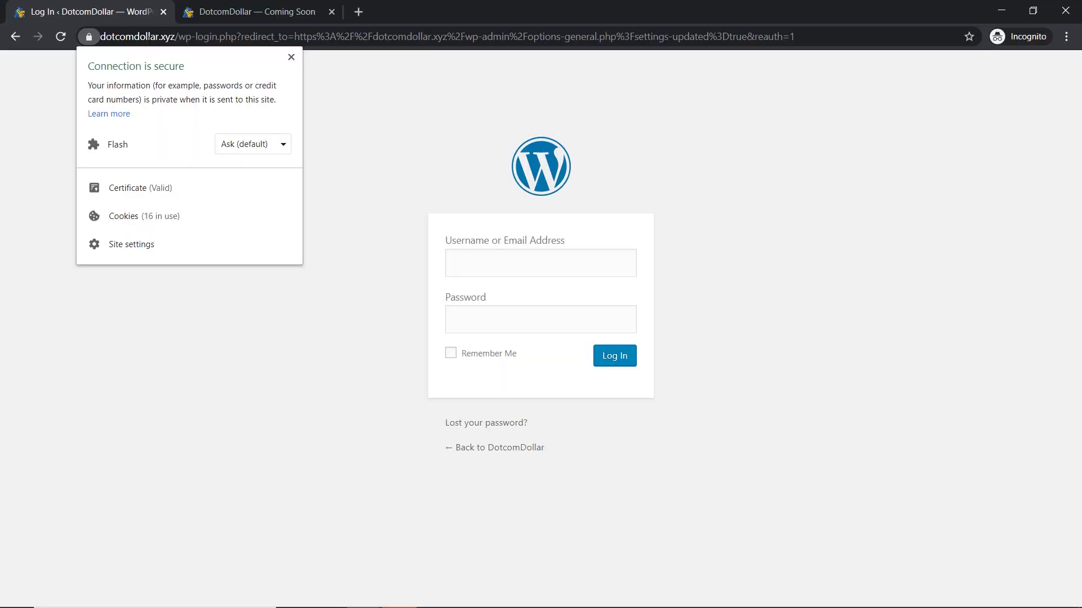
{"action": "left_click", "coordinate": [333, 97]}
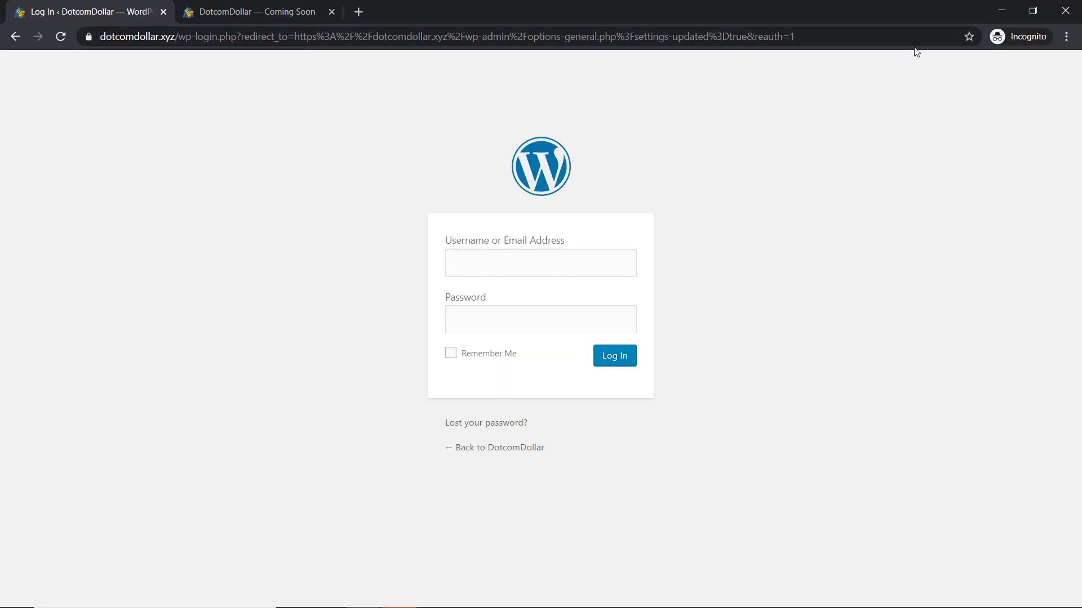
{"action": "left_click", "coordinate": [997, 11]}
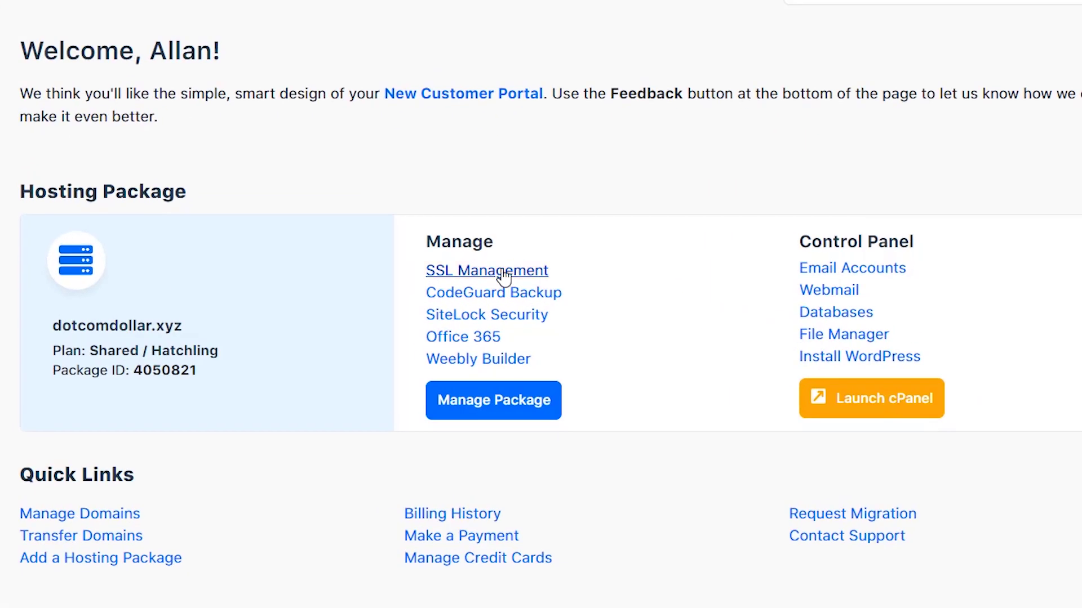
{"action": "left_click", "coordinate": [503, 272]}
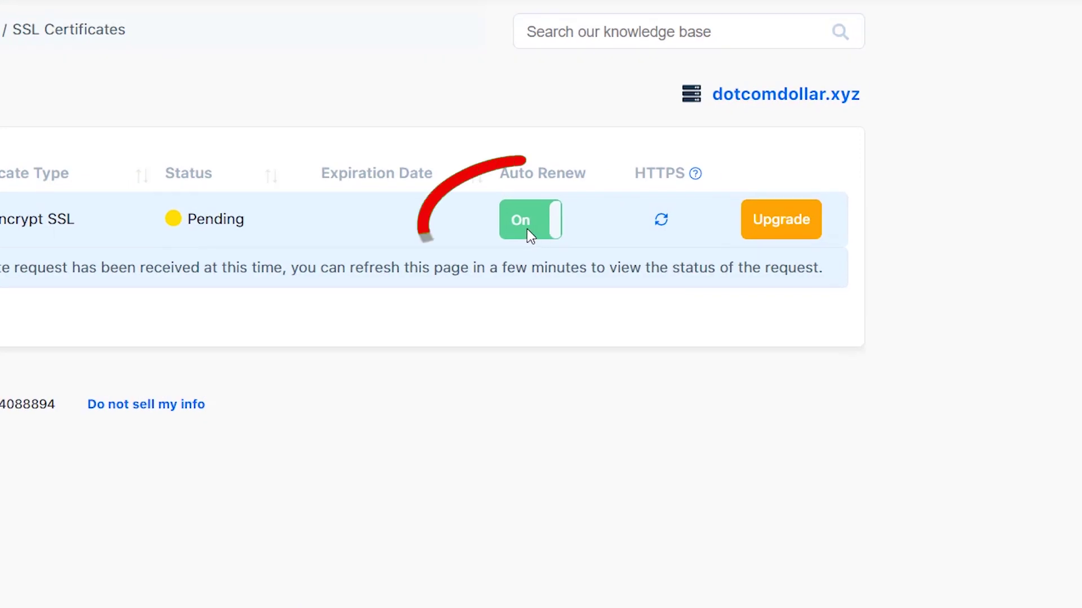